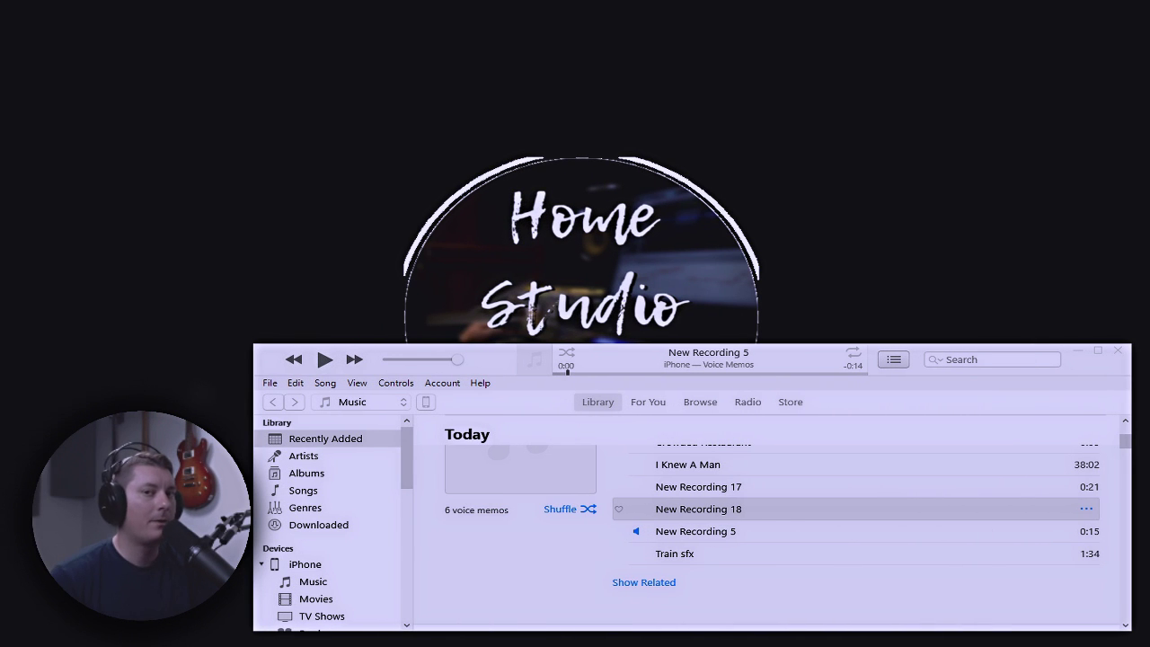
- Copy the voice memo New Recording 18 from the iTunes list onto the desktop
{"action": "left_click", "coordinate": [718, 511]}
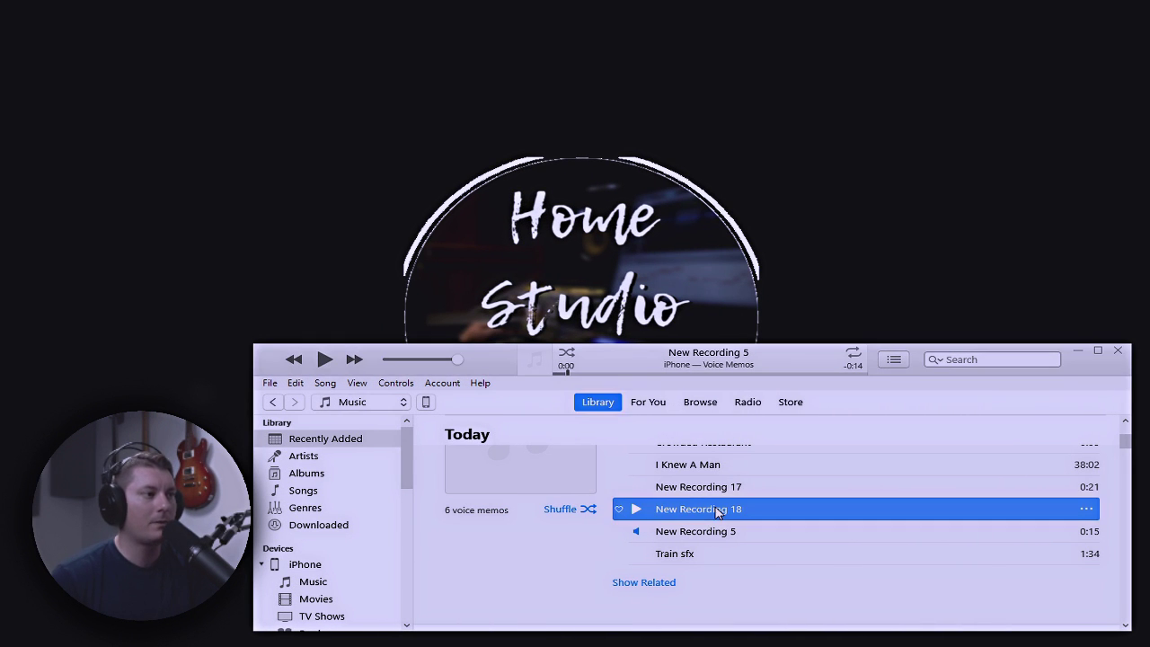
{"action": "left_click_drag", "start_coordinate": [718, 511], "coordinate": [831, 223]}
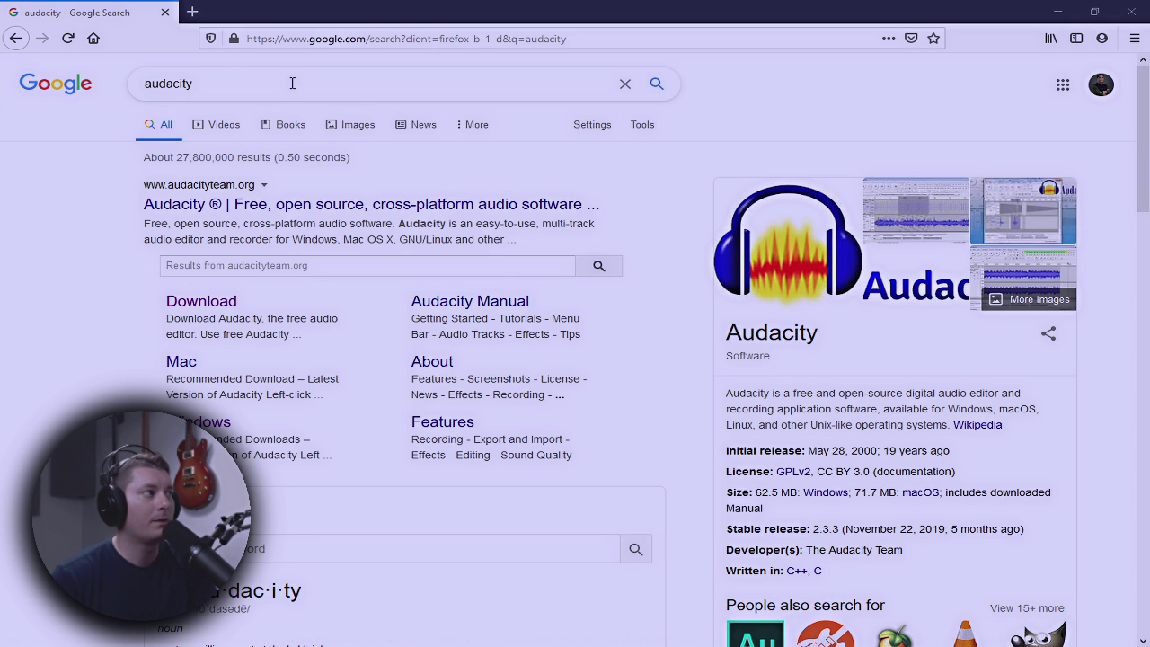
- Open audacityteam.org from the Google results and go to its Download Audacity page
{"action": "left_click", "coordinate": [196, 209]}
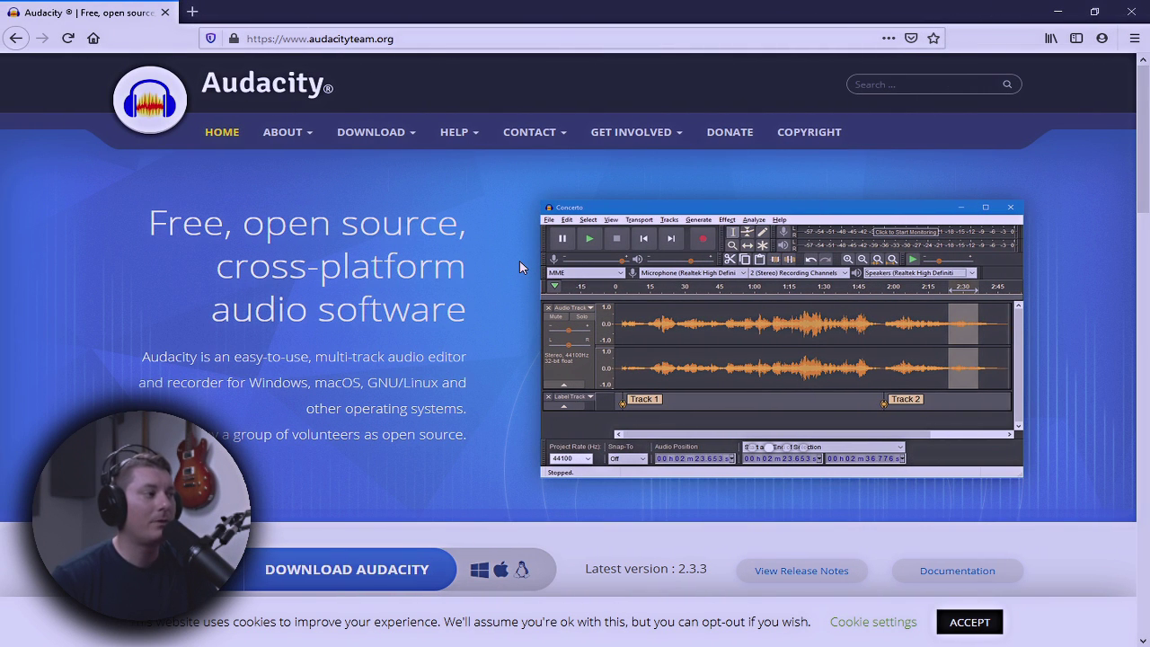
{"action": "left_click", "coordinate": [315, 575]}
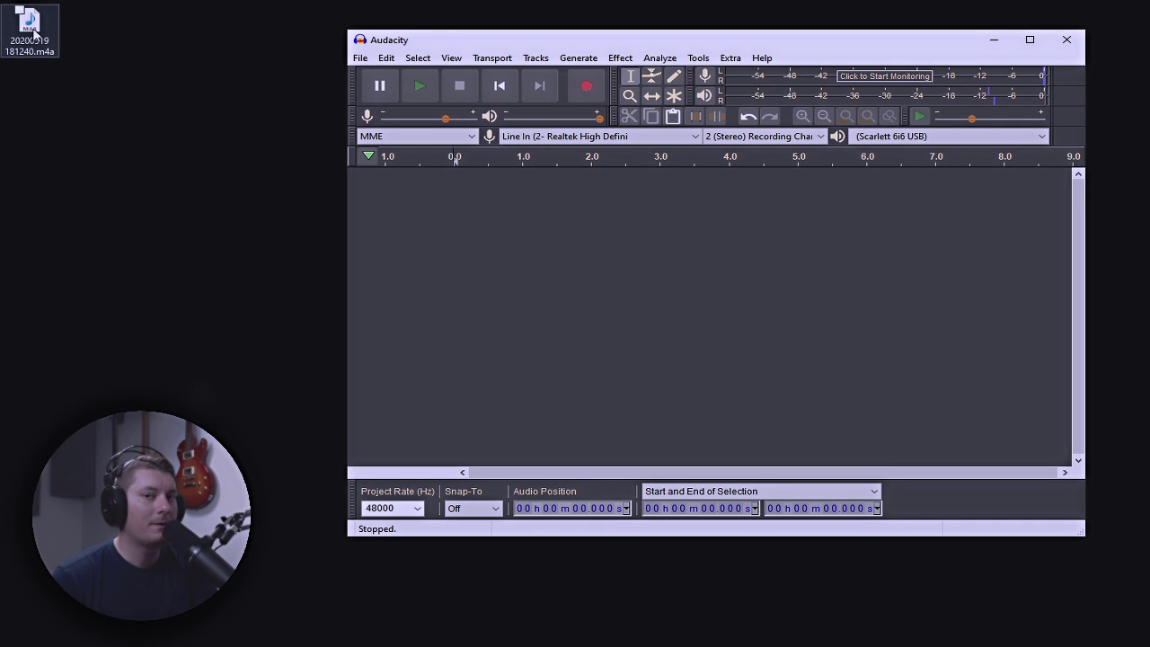
- Import 20200519 181240.m4a into Audacity, maximize the window and make the track taller
{"action": "left_click_drag", "start_coordinate": [33, 34], "coordinate": [452, 236]}
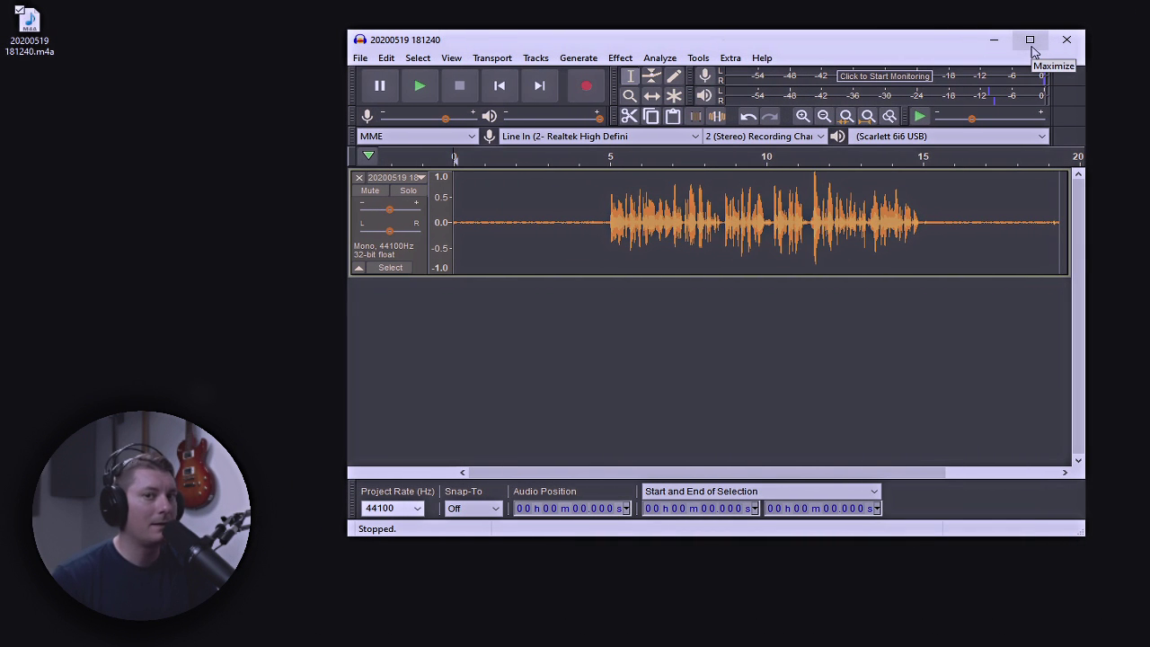
{"action": "left_click", "coordinate": [1030, 41]}
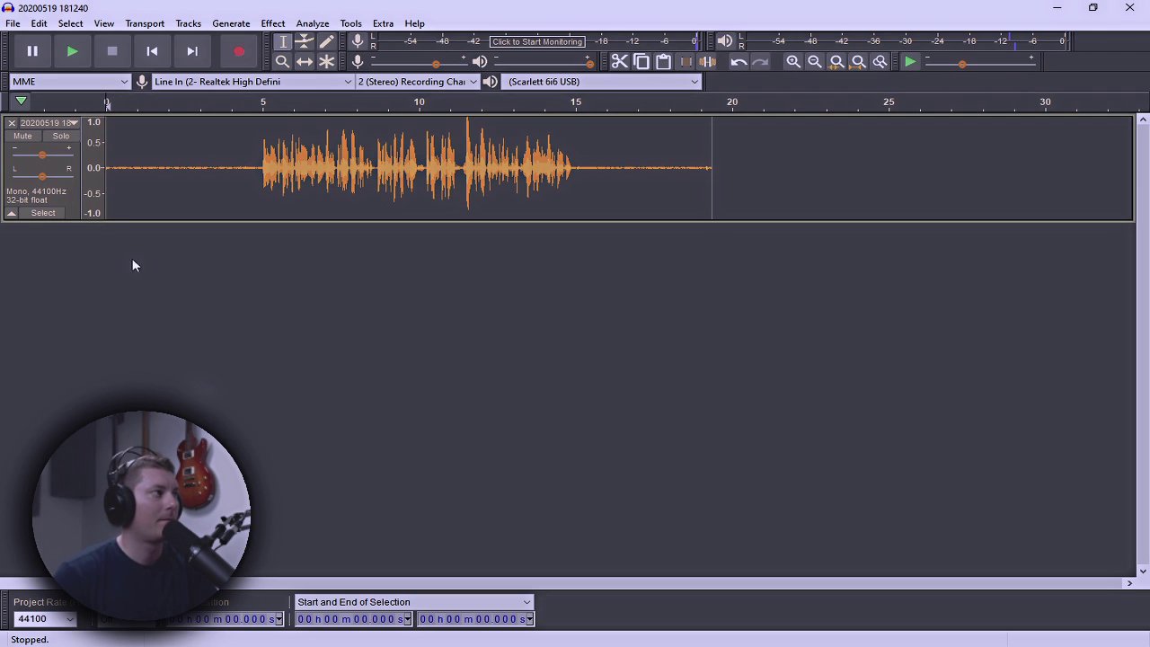
{"action": "left_click_drag", "start_coordinate": [76, 221], "coordinate": [83, 378]}
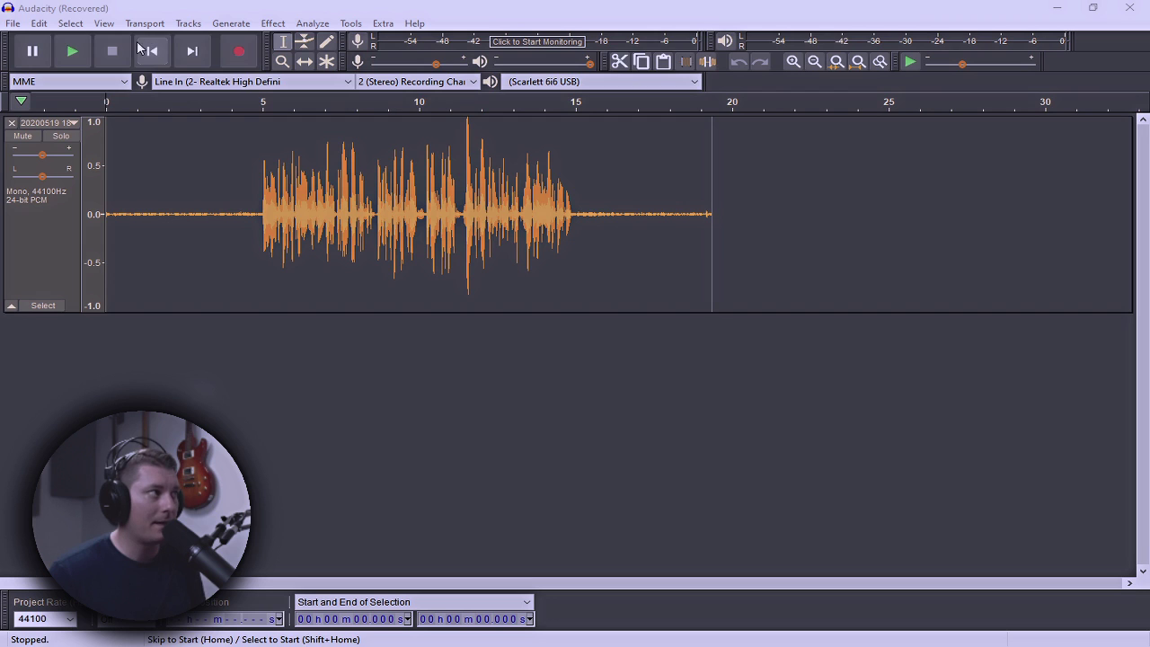
- Play the voice memo through, then select the noise-only opening before the speech
{"action": "left_click", "coordinate": [63, 51]}
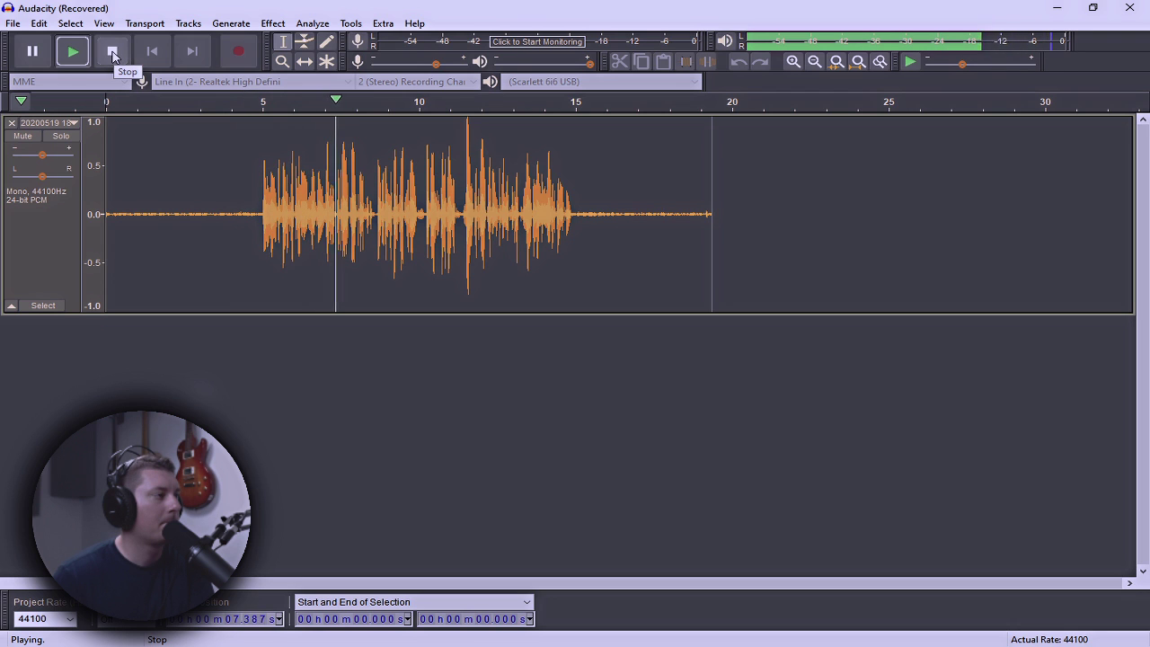
{"action": "left_click", "coordinate": [112, 52]}
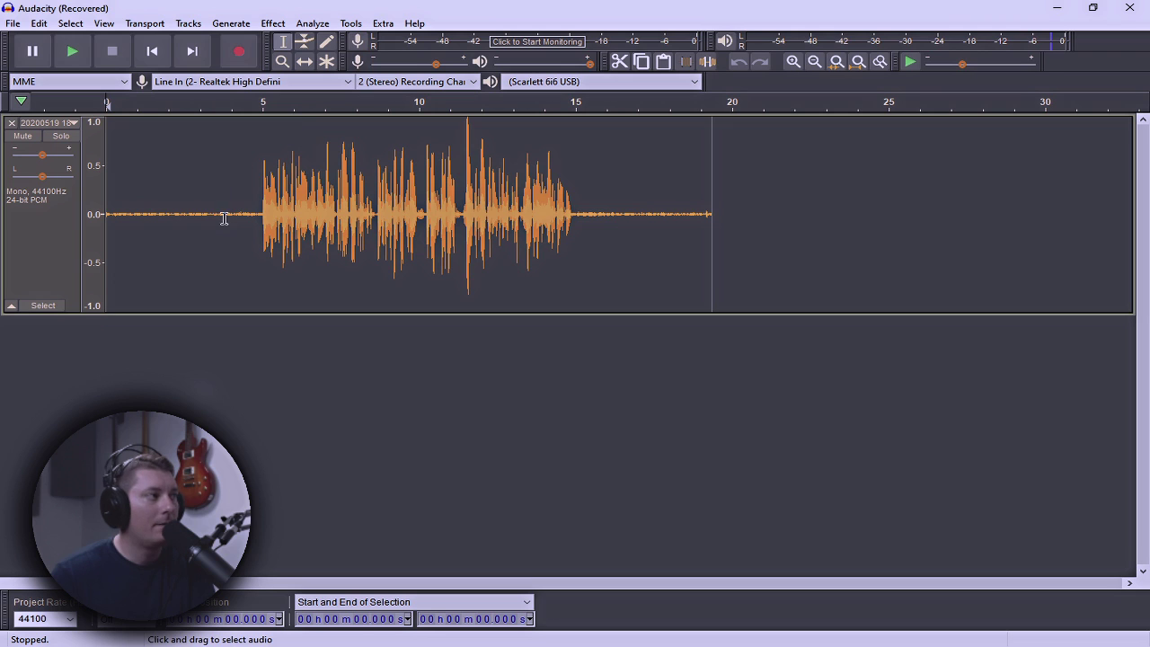
{"action": "left_click_drag", "start_coordinate": [256, 224], "coordinate": [99, 233]}
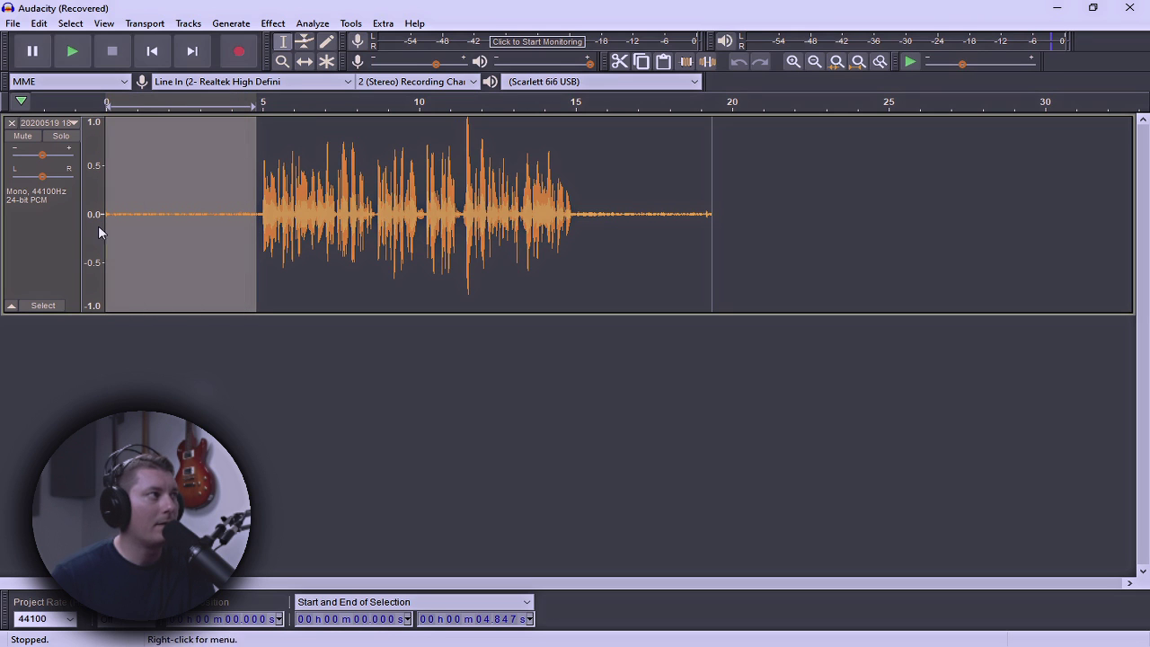
- Capture a noise profile from the selected opening silence via Noise Reduction
{"action": "left_click", "coordinate": [271, 23]}
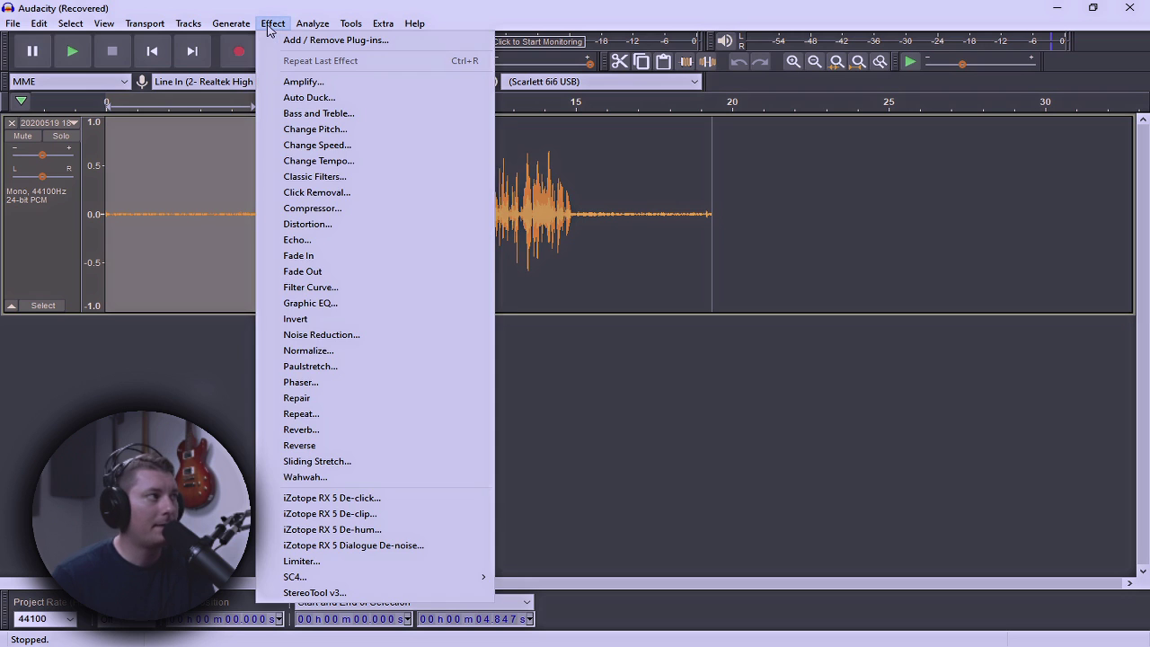
{"action": "left_click", "coordinate": [340, 335]}
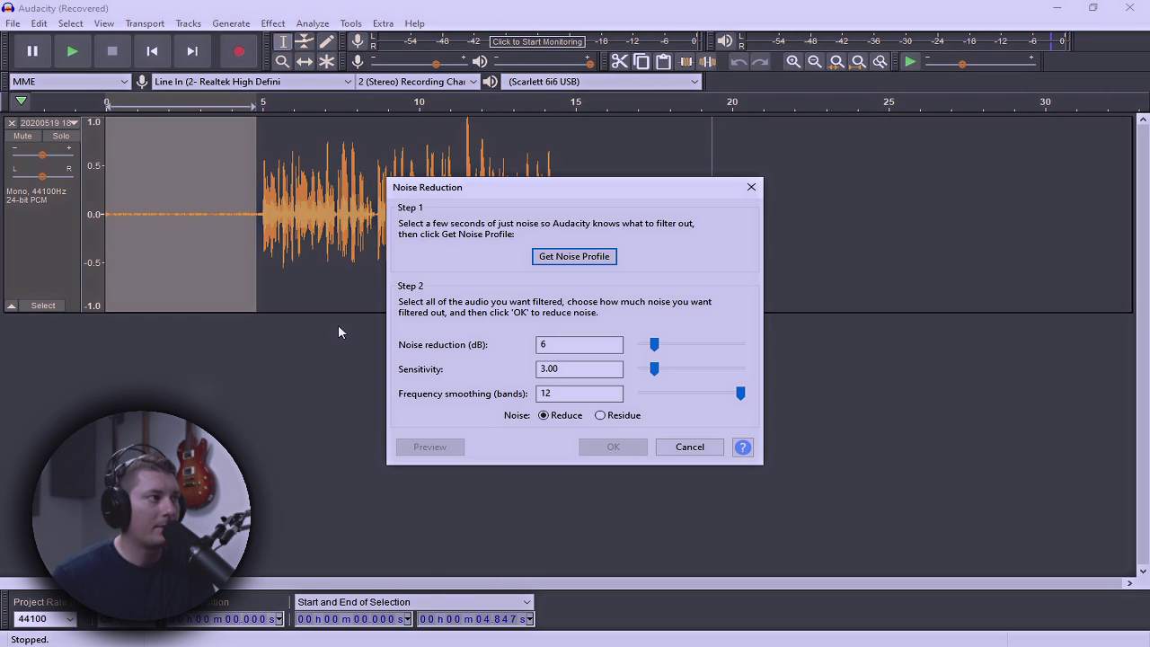
{"action": "left_click", "coordinate": [597, 257]}
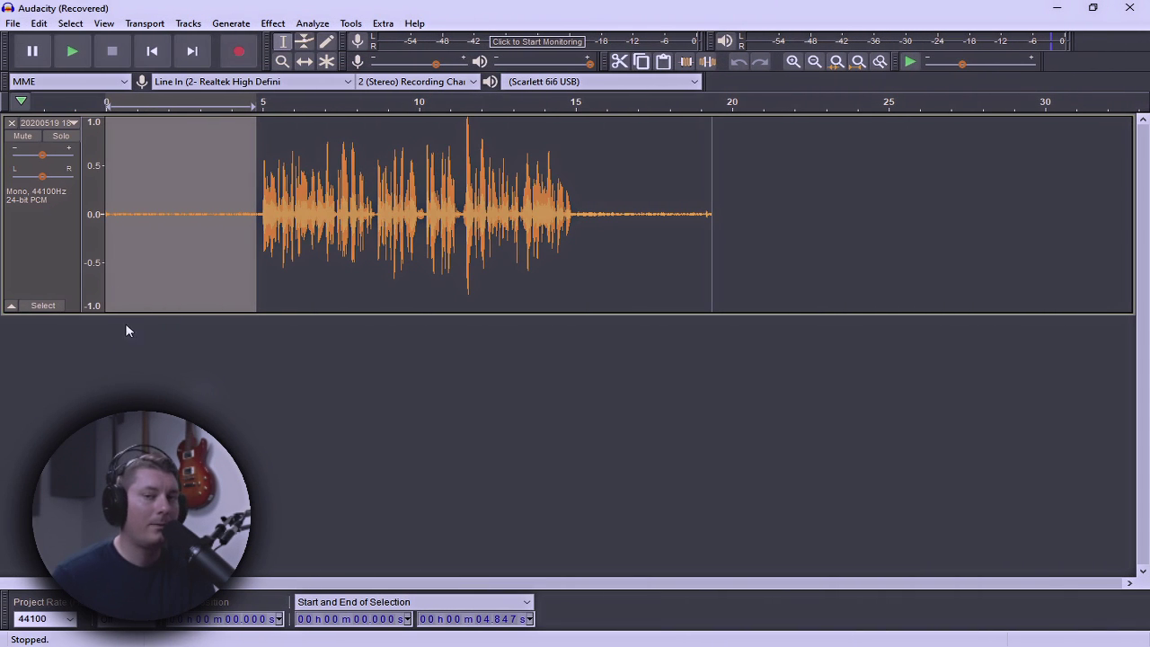
- Apply Noise Reduction (6 dB, sensitivity 3.00, smoothing 12) to the whole track, then repeat it
{"action": "left_click", "coordinate": [42, 241]}
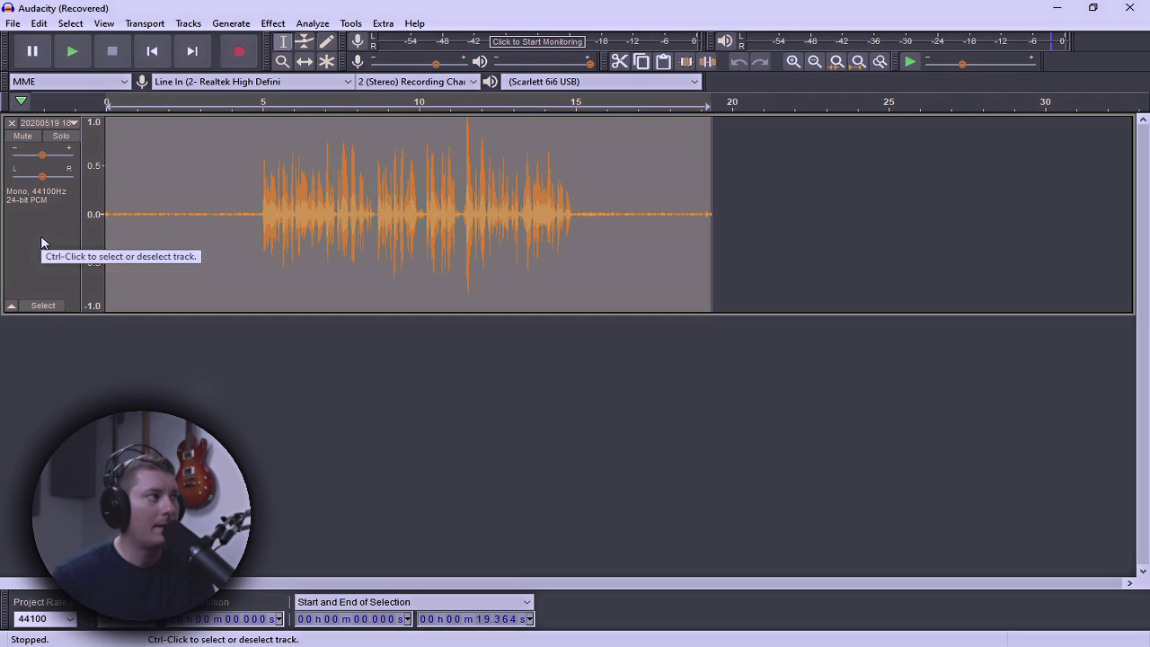
{"action": "left_click", "coordinate": [273, 24]}
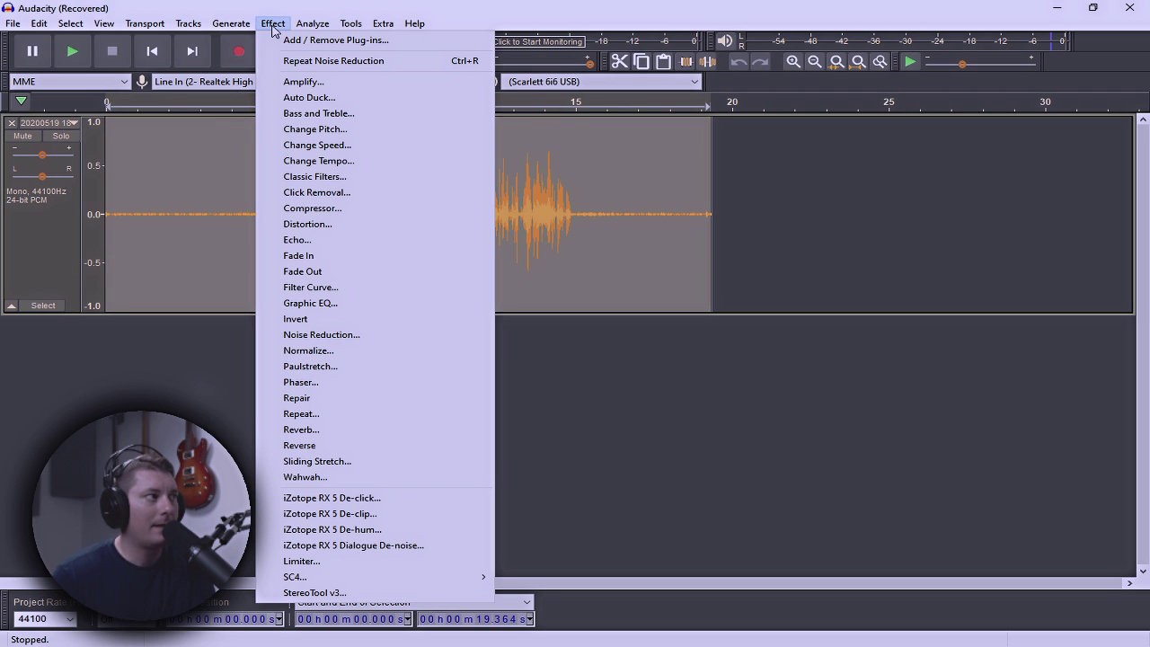
{"action": "left_click", "coordinate": [313, 335]}
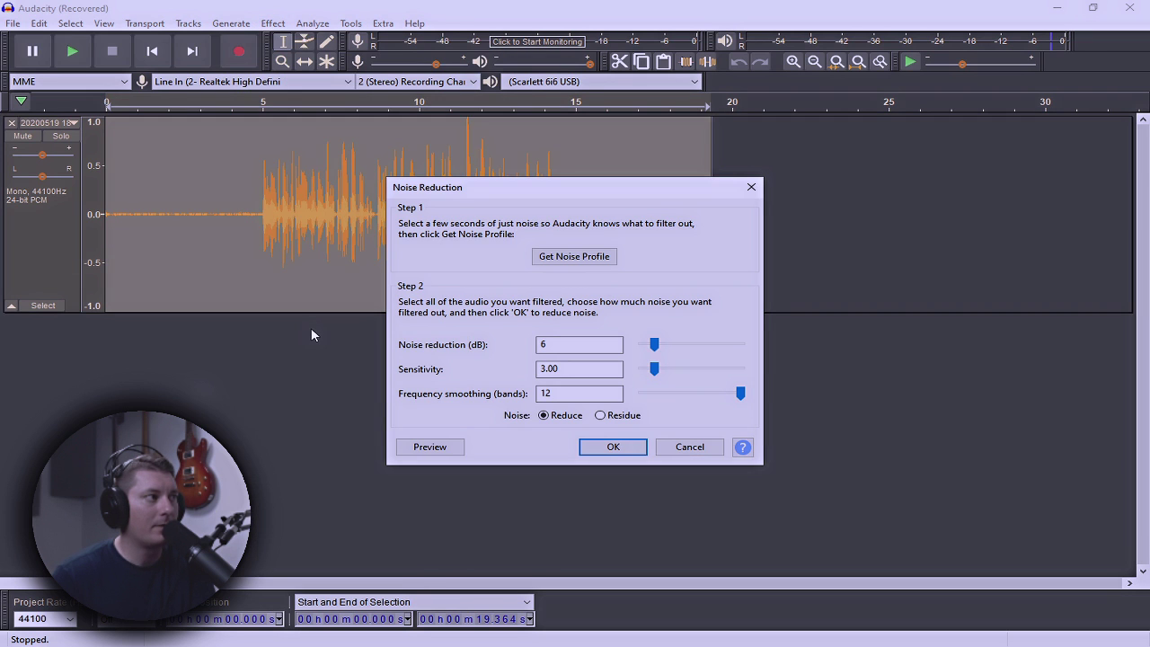
{"action": "left_click", "coordinate": [612, 447]}
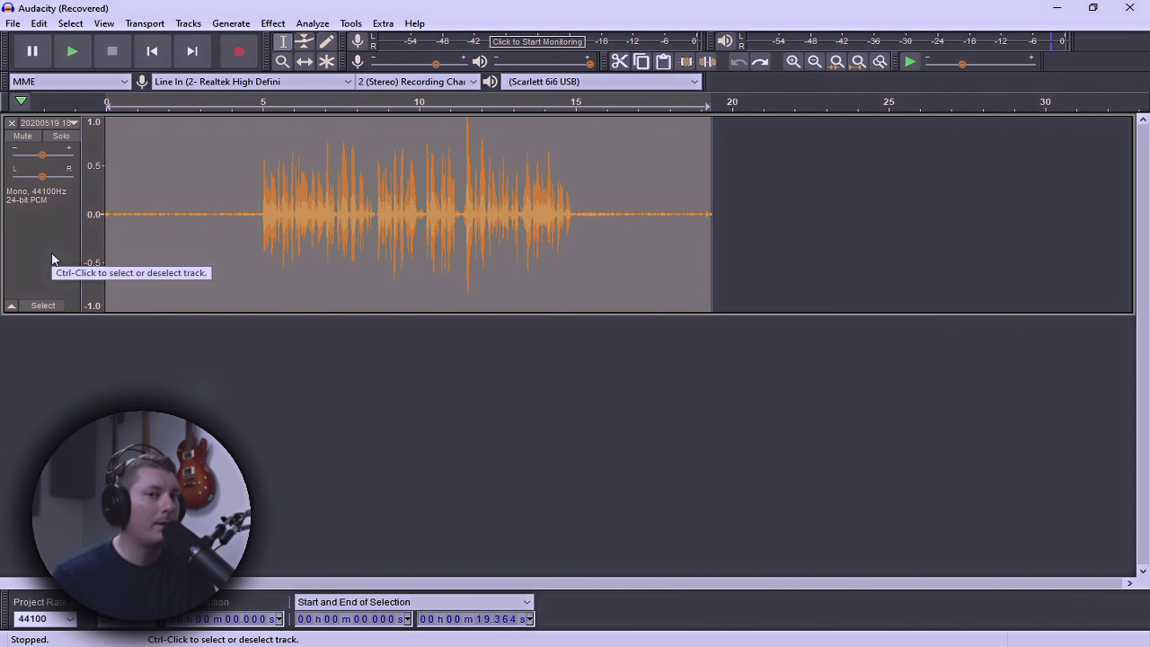
{"action": "left_click", "coordinate": [265, 27]}
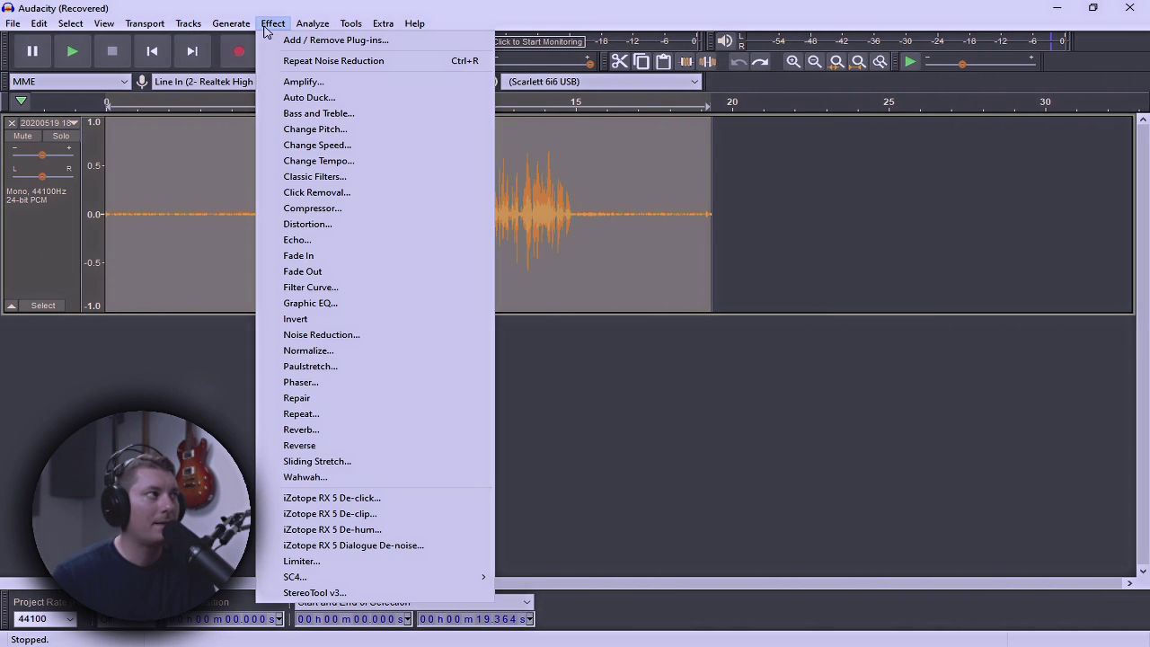
{"action": "left_click", "coordinate": [382, 61]}
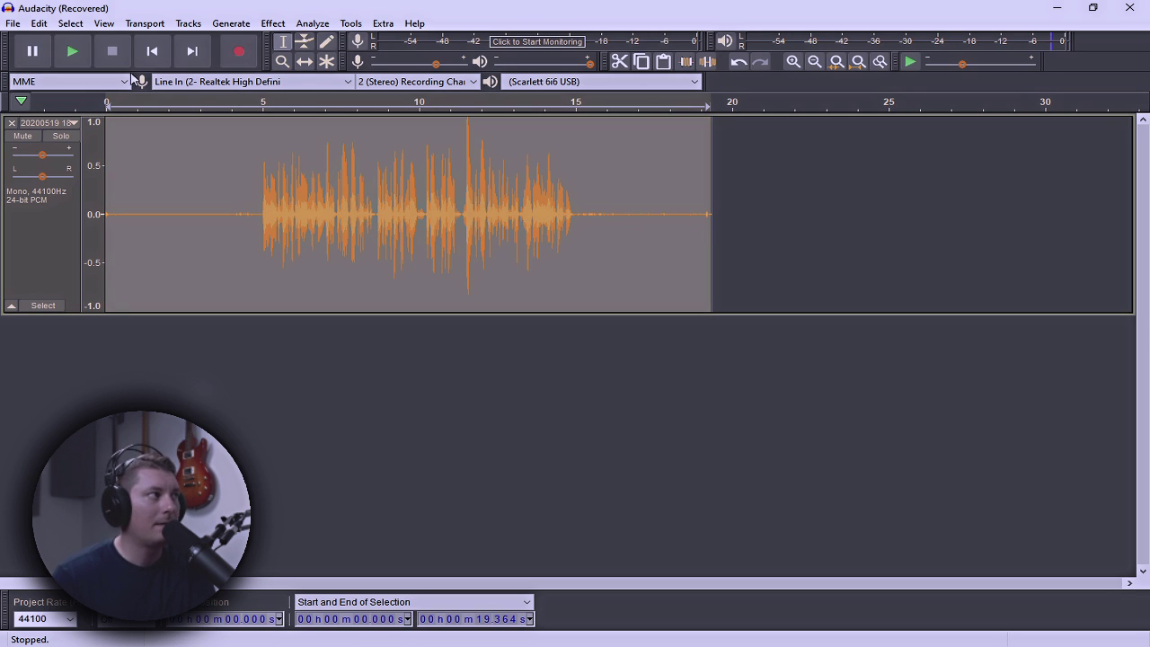
{"action": "left_click", "coordinate": [81, 52]}
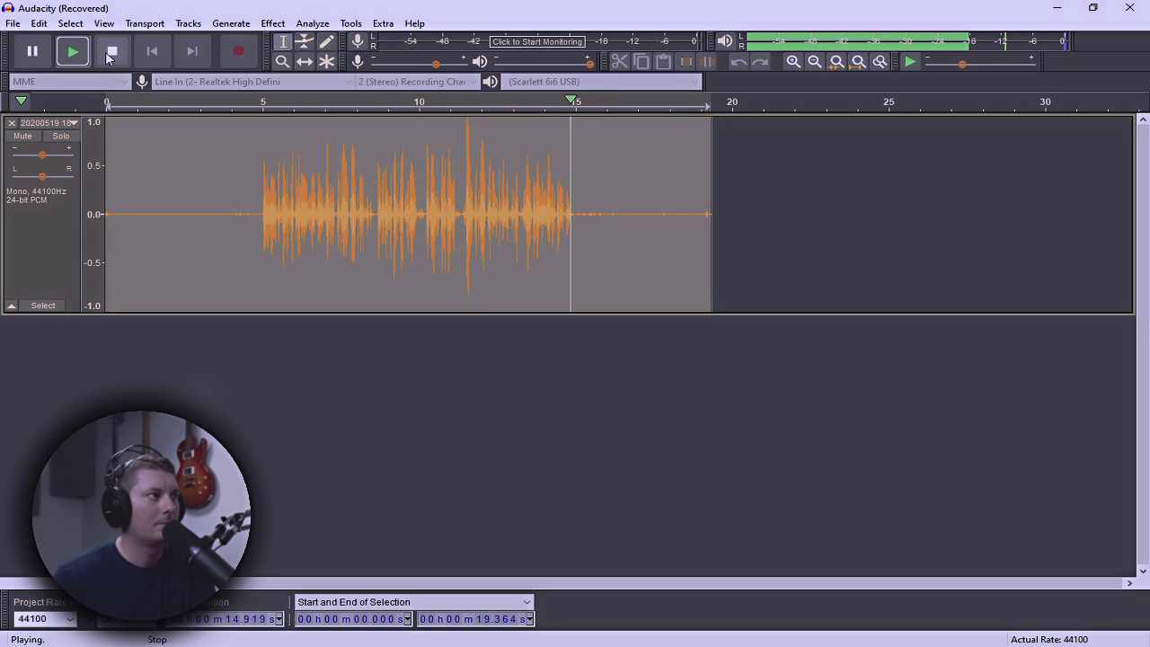
{"action": "left_click", "coordinate": [111, 52]}
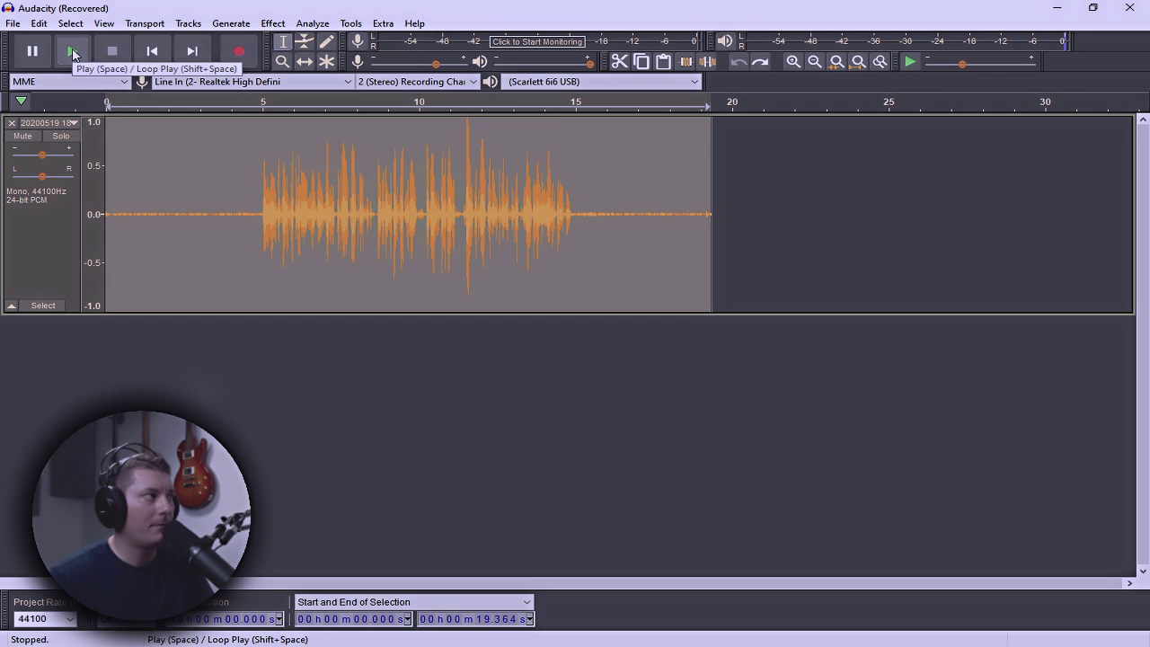
{"action": "left_click", "coordinate": [74, 52]}
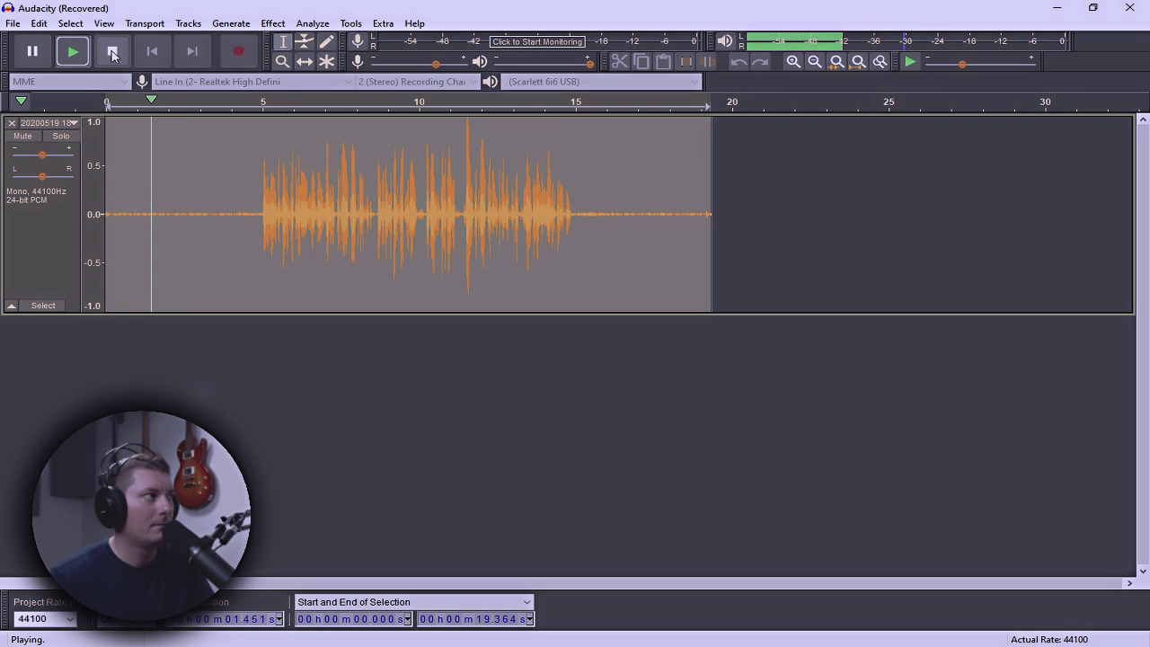
{"action": "left_click", "coordinate": [113, 52]}
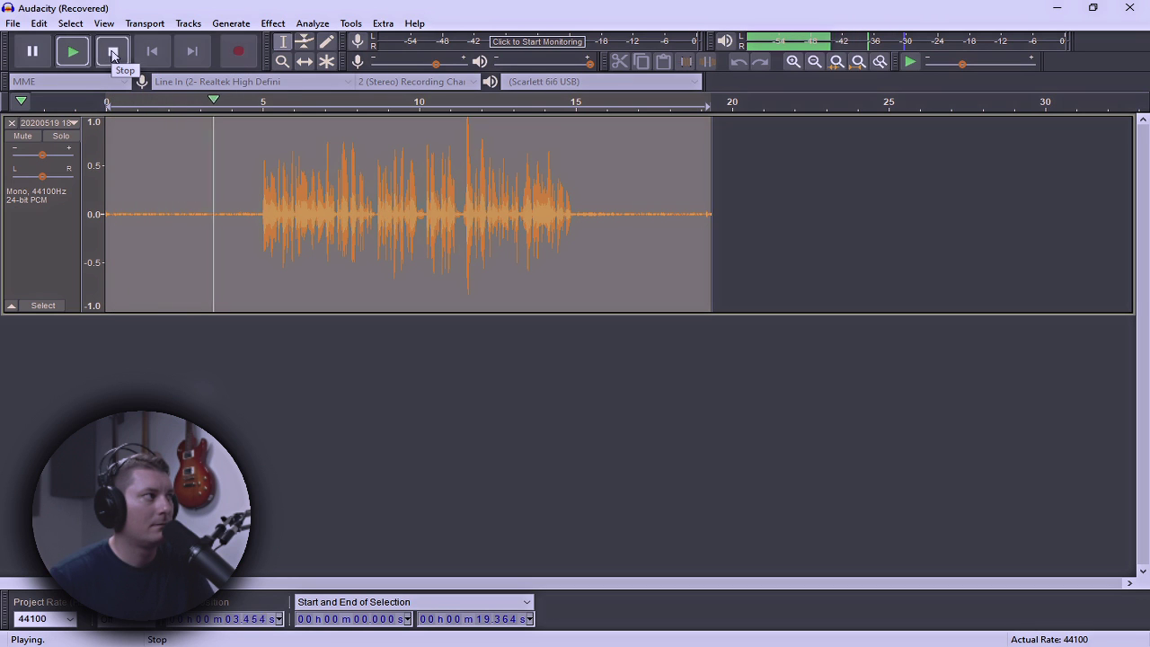
{"action": "left_click", "coordinate": [40, 24]}
{"action": "left_click", "coordinate": [63, 56]}
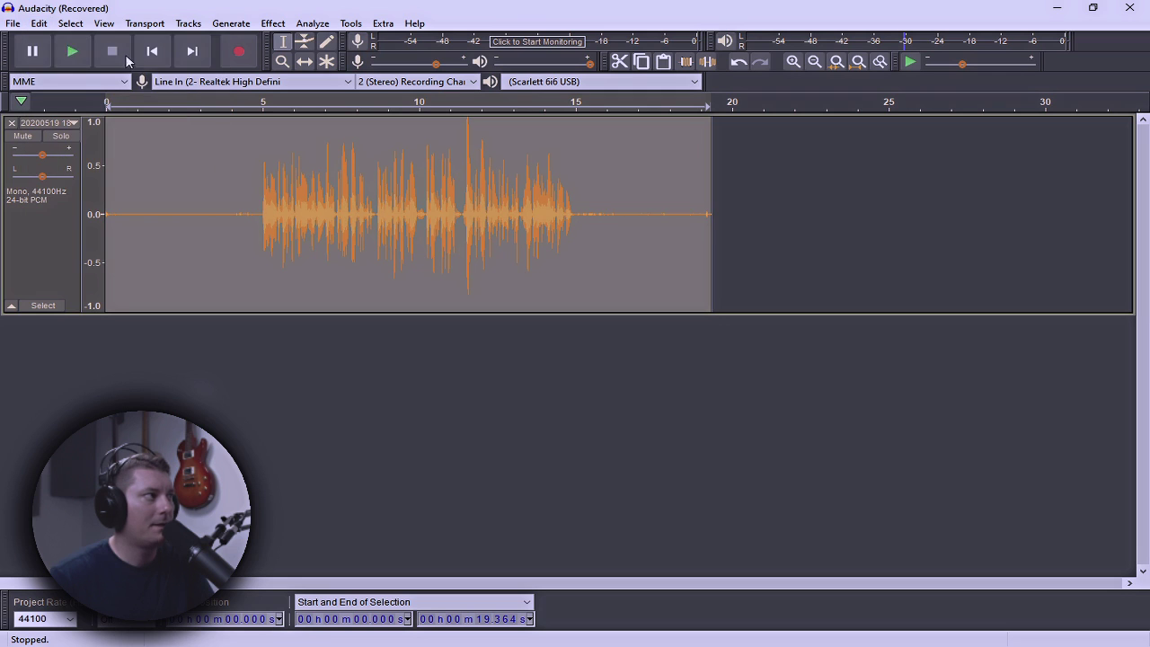
{"action": "left_click", "coordinate": [74, 49]}
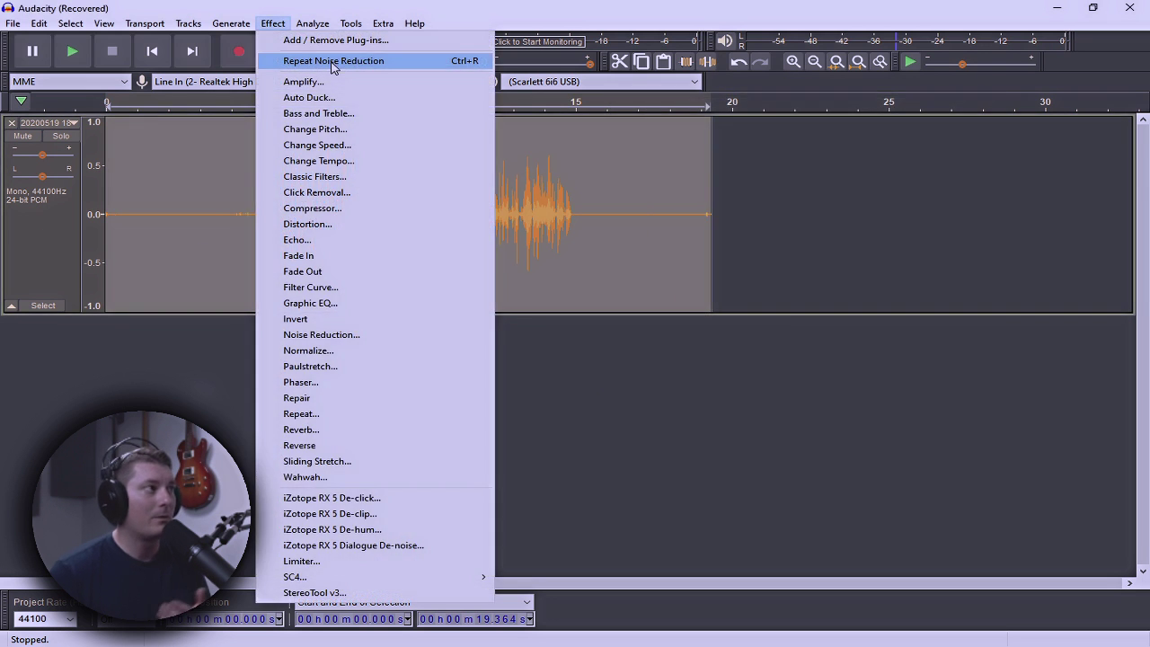
- Run Repeat Noise Reduction on the voice memo once more, then select the whole track
{"action": "left_click", "coordinate": [333, 61]}
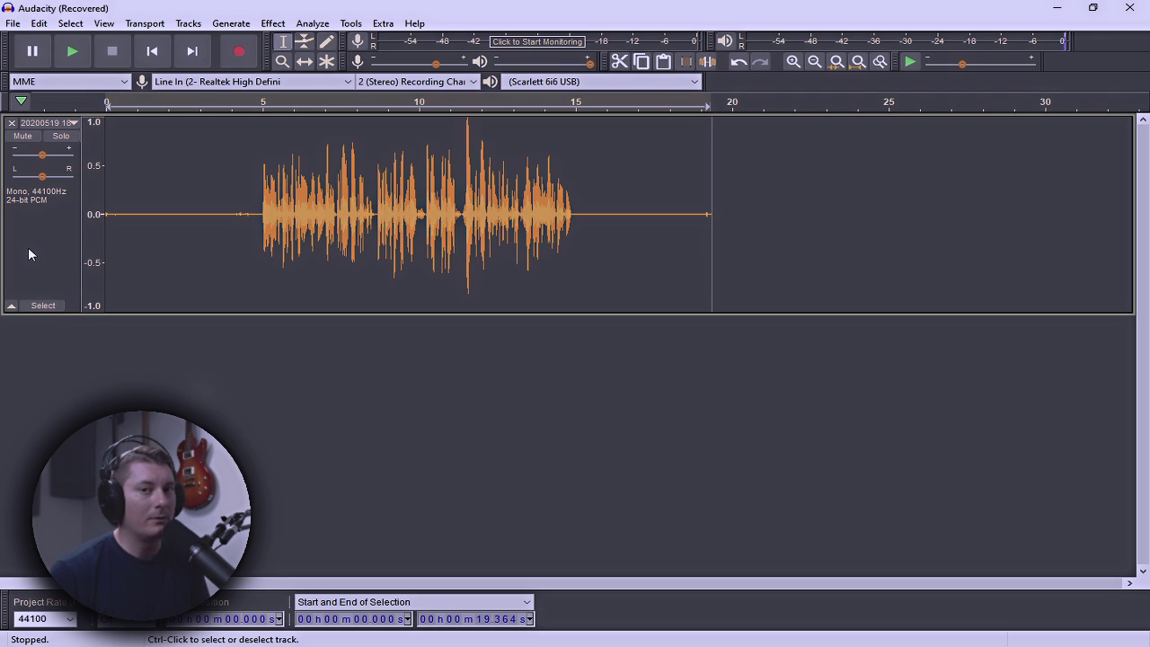
{"action": "left_click", "coordinate": [41, 202]}
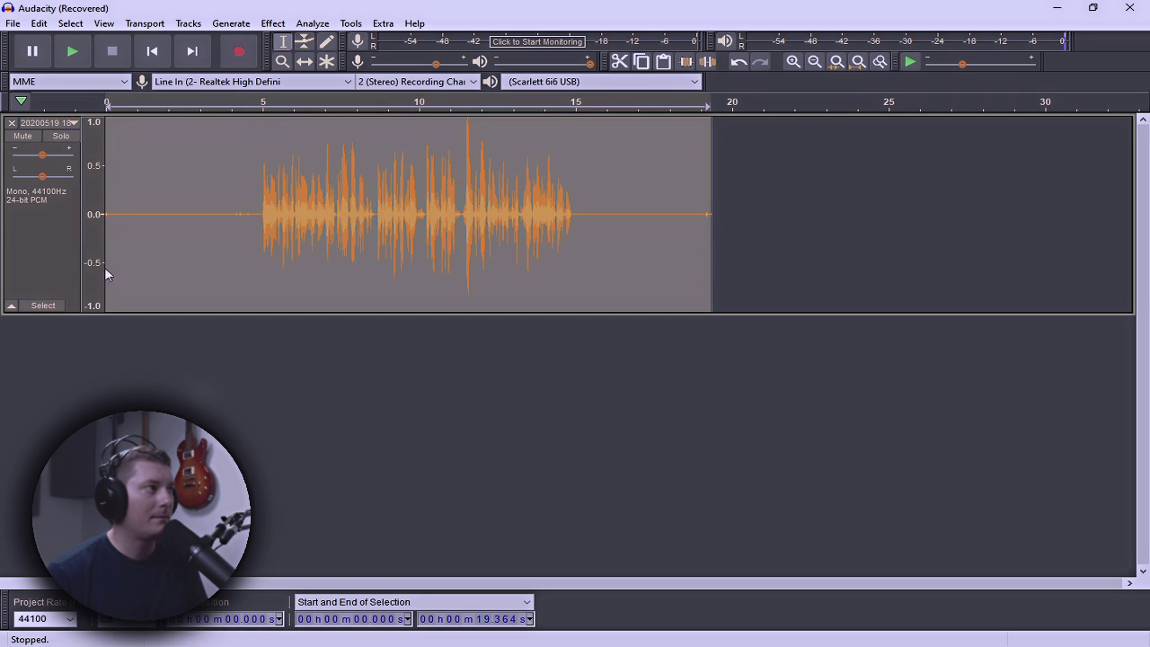
{"action": "left_click", "coordinate": [273, 25]}
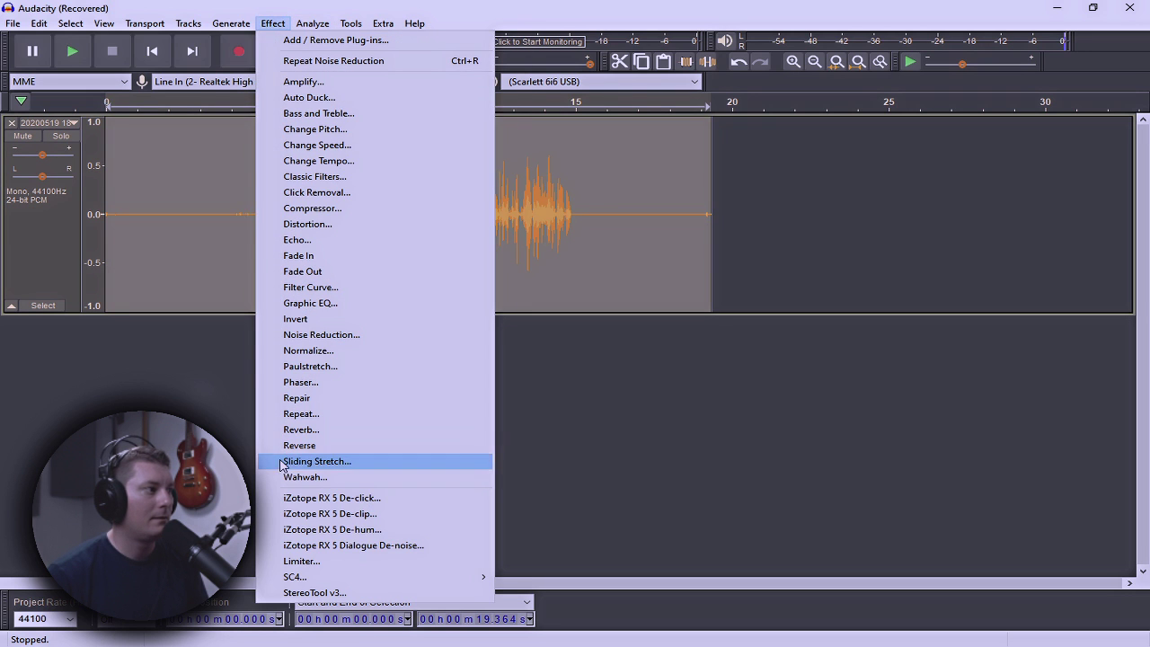
- Normalize the voice memo to a -3.0 dB peak with DC offset removed
{"action": "left_click", "coordinate": [303, 354]}
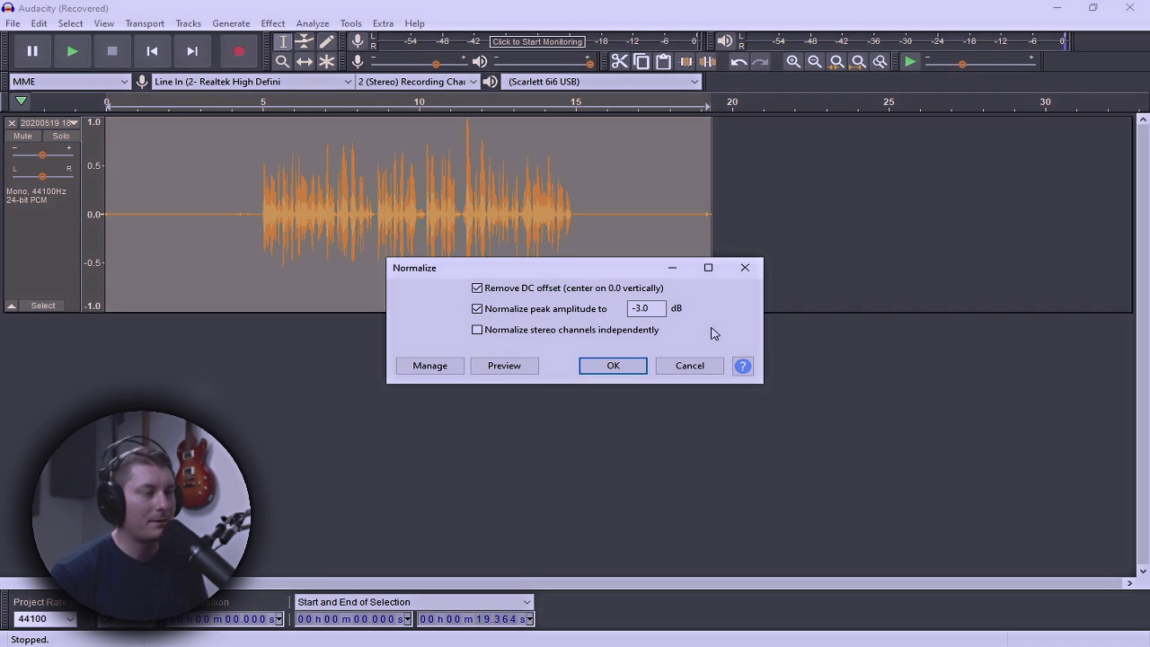
{"action": "left_click", "coordinate": [635, 365]}
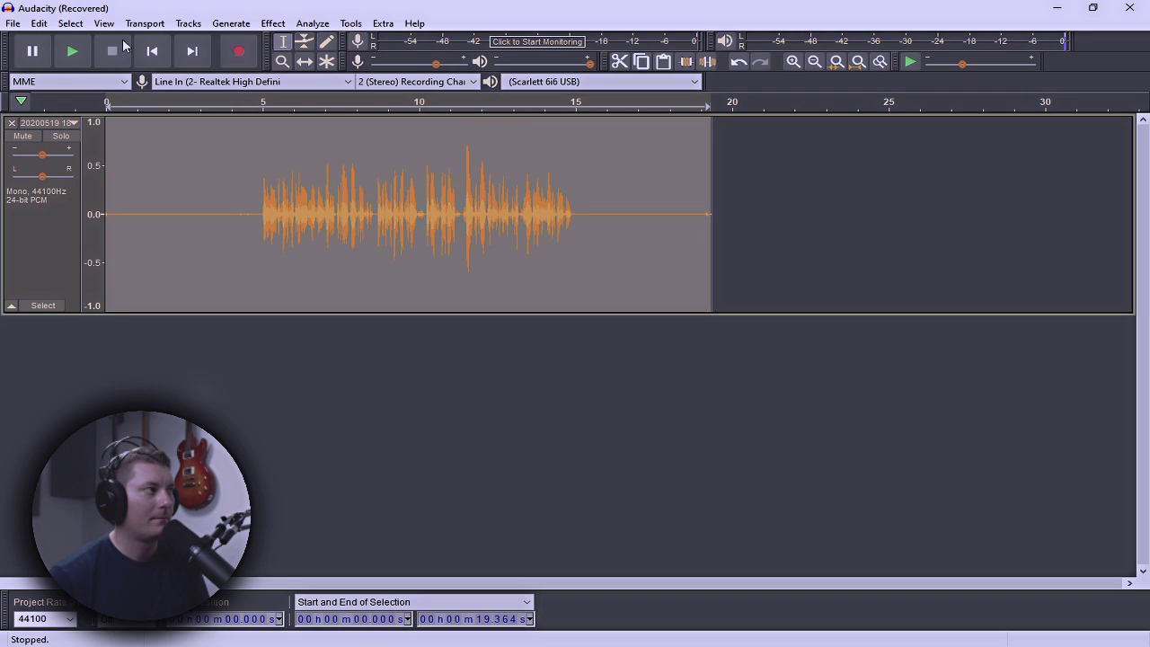
- Play the memo to check it, then delete its silent first 4.6 seconds and reselect the track
{"action": "left_click", "coordinate": [228, 99]}
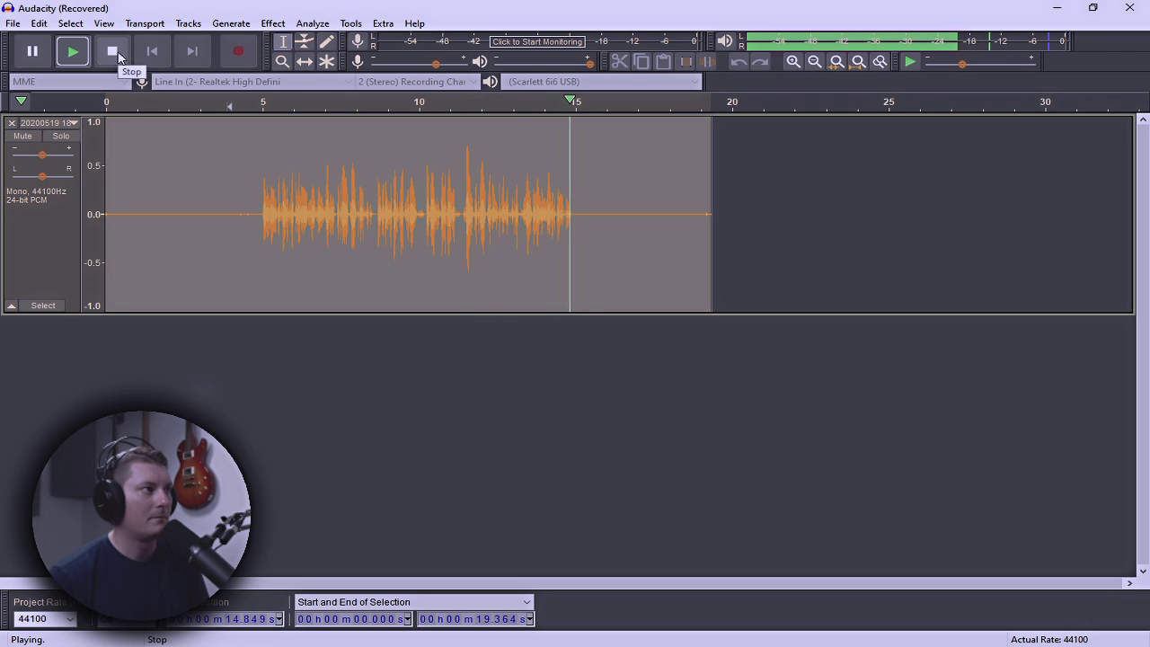
{"action": "left_click", "coordinate": [112, 52]}
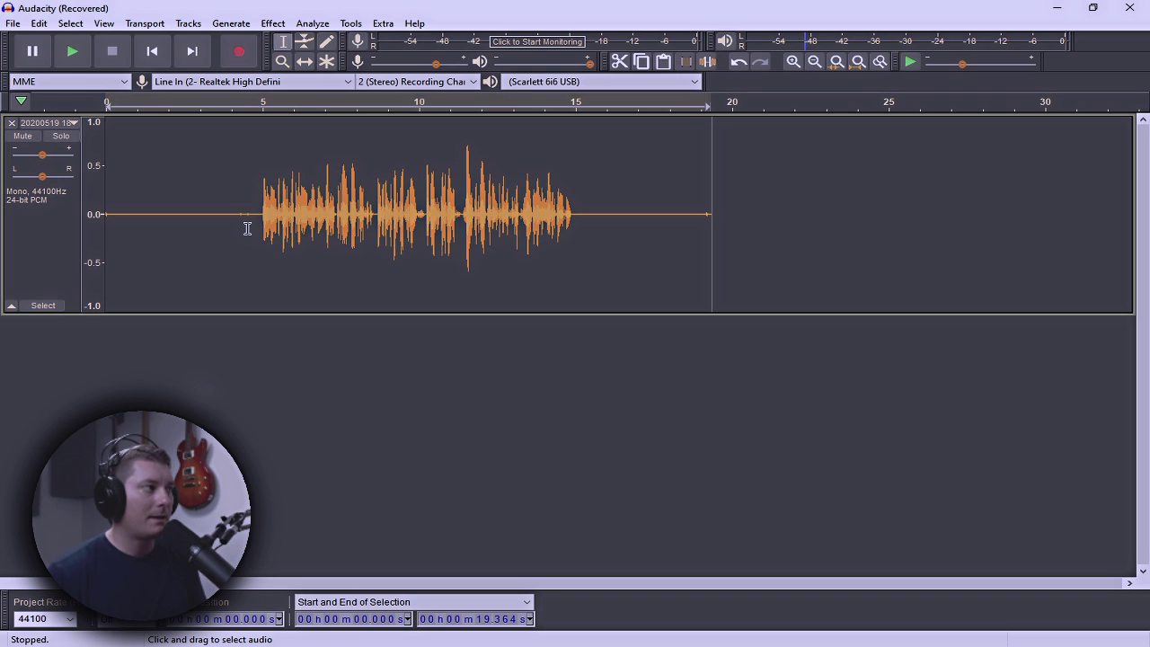
{"action": "left_click_drag", "start_coordinate": [248, 234], "coordinate": [55, 253]}
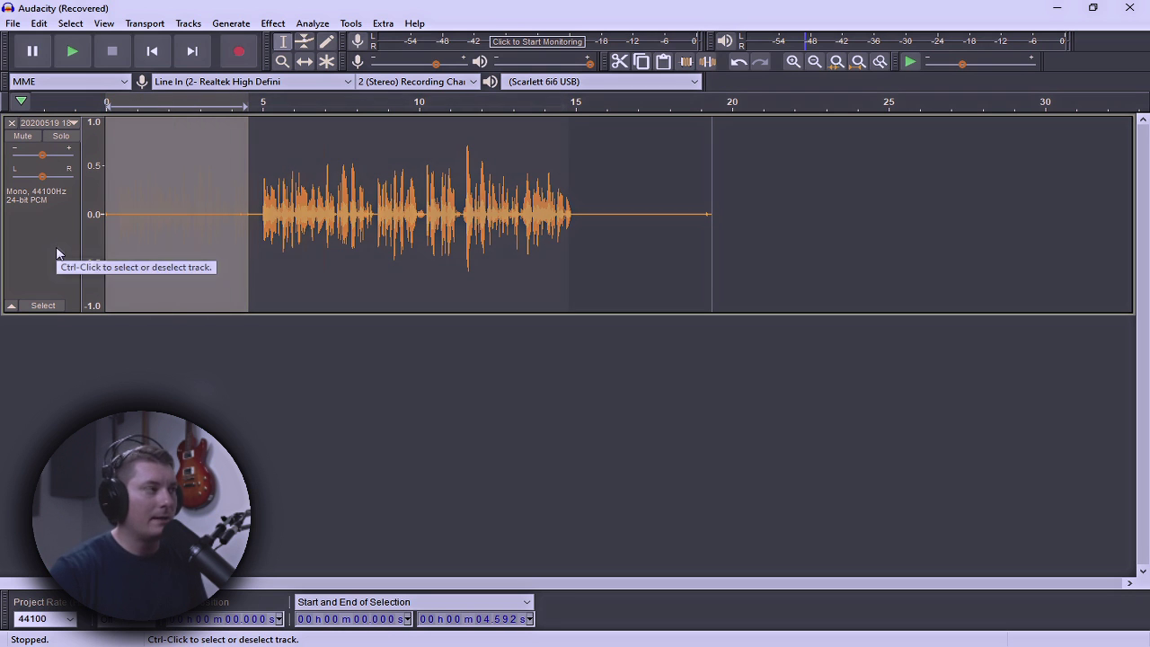
{"action": "key", "text": "Delete"}
{"action": "left_click", "coordinate": [56, 251]}
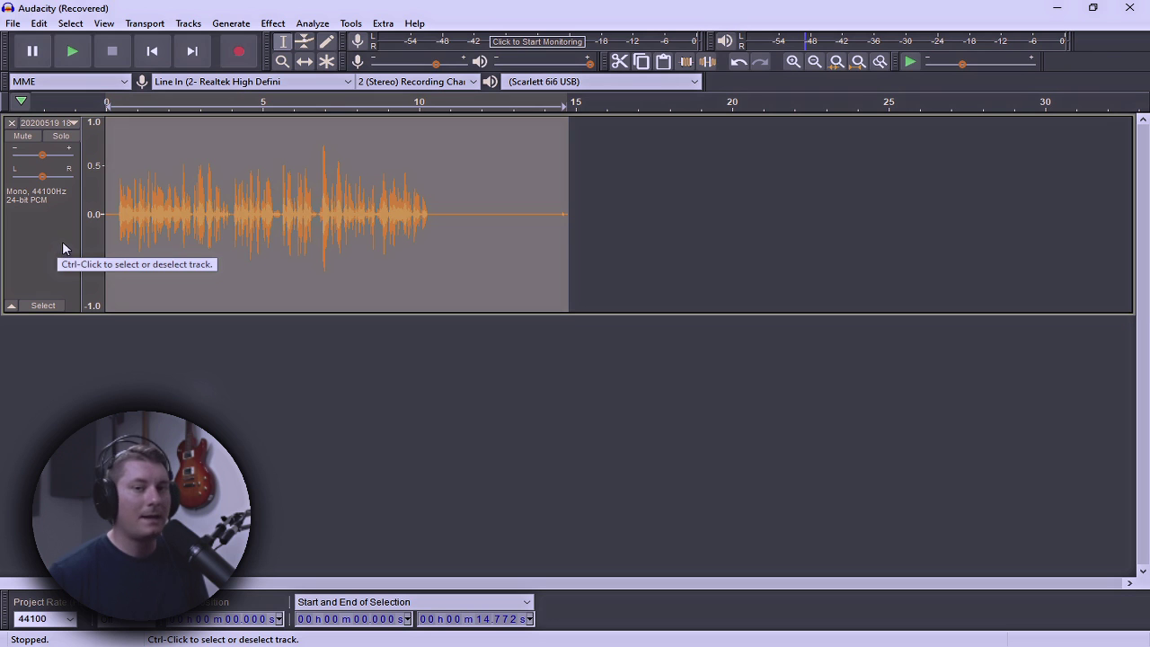
{"action": "left_click", "coordinate": [272, 24]}
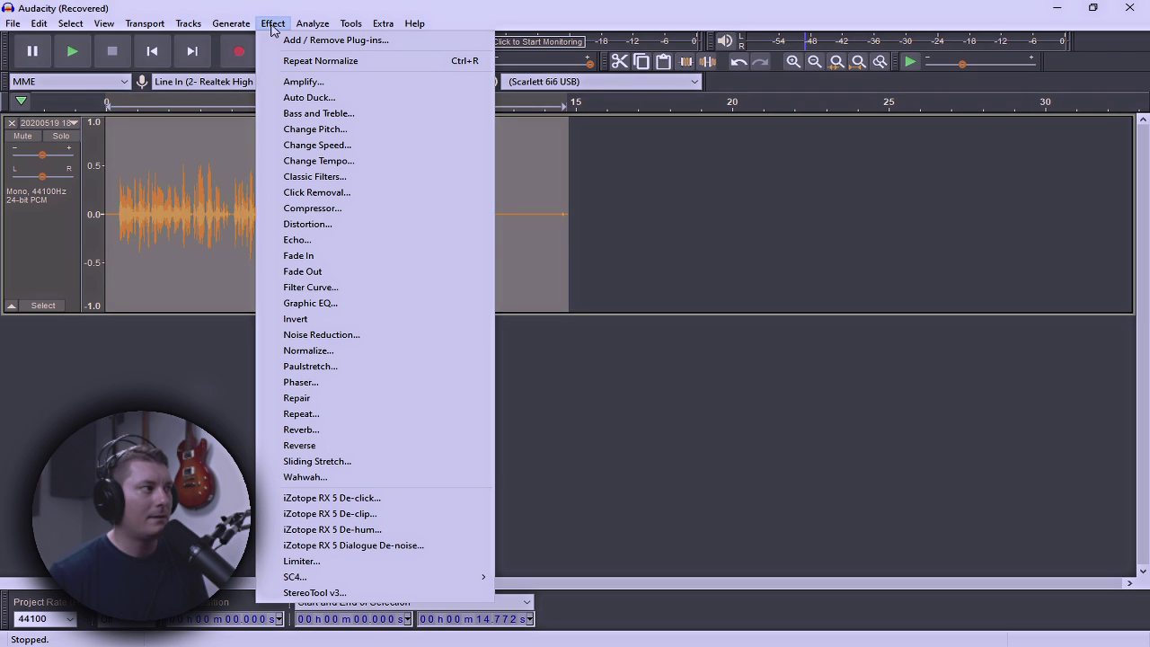
- Apply Graphic EQ with the 6.3 kHz band cut to about -7 dB, previewing the result
{"action": "left_click", "coordinate": [311, 303]}
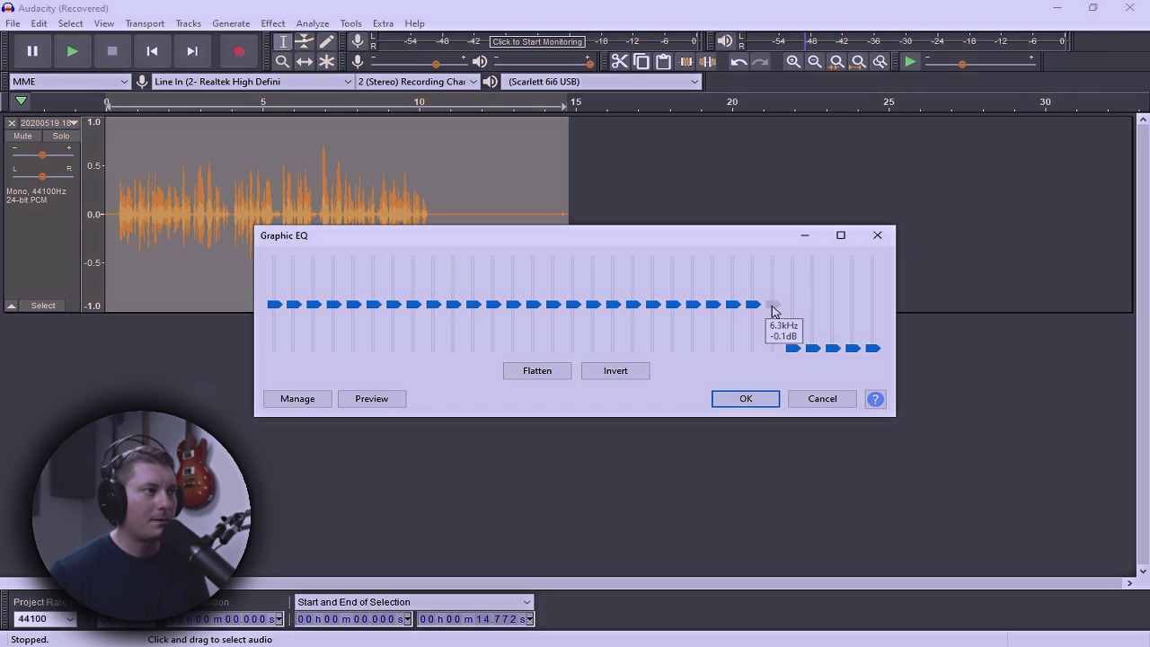
{"action": "left_click_drag", "start_coordinate": [773, 311], "coordinate": [771, 324]}
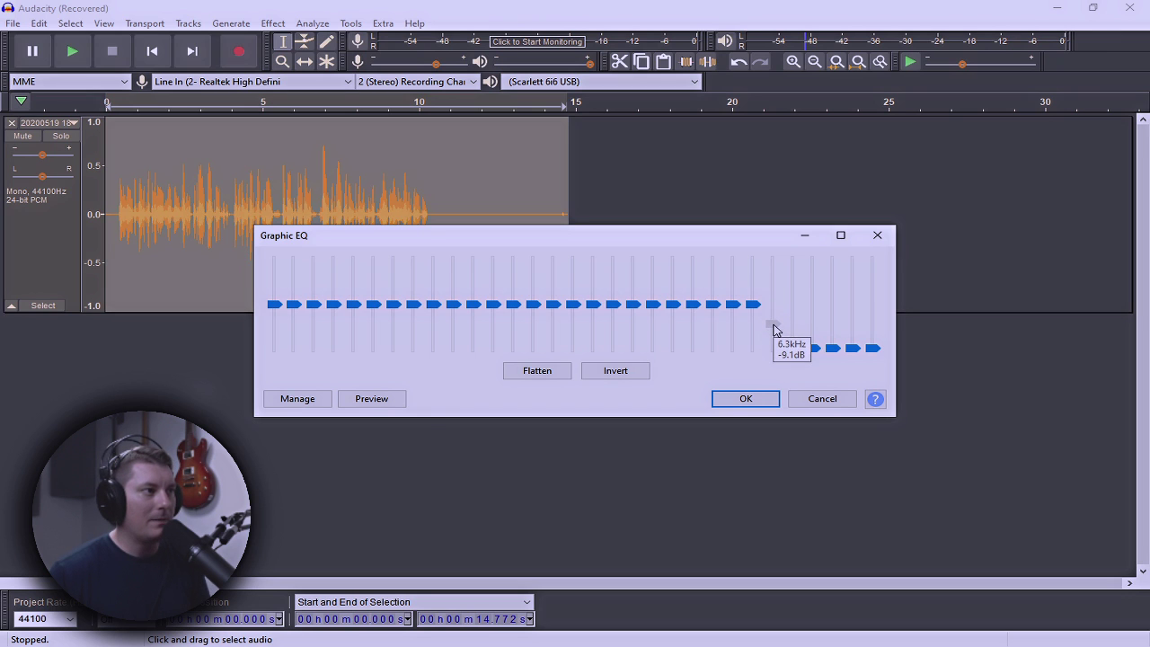
{"action": "left_click", "coordinate": [368, 404]}
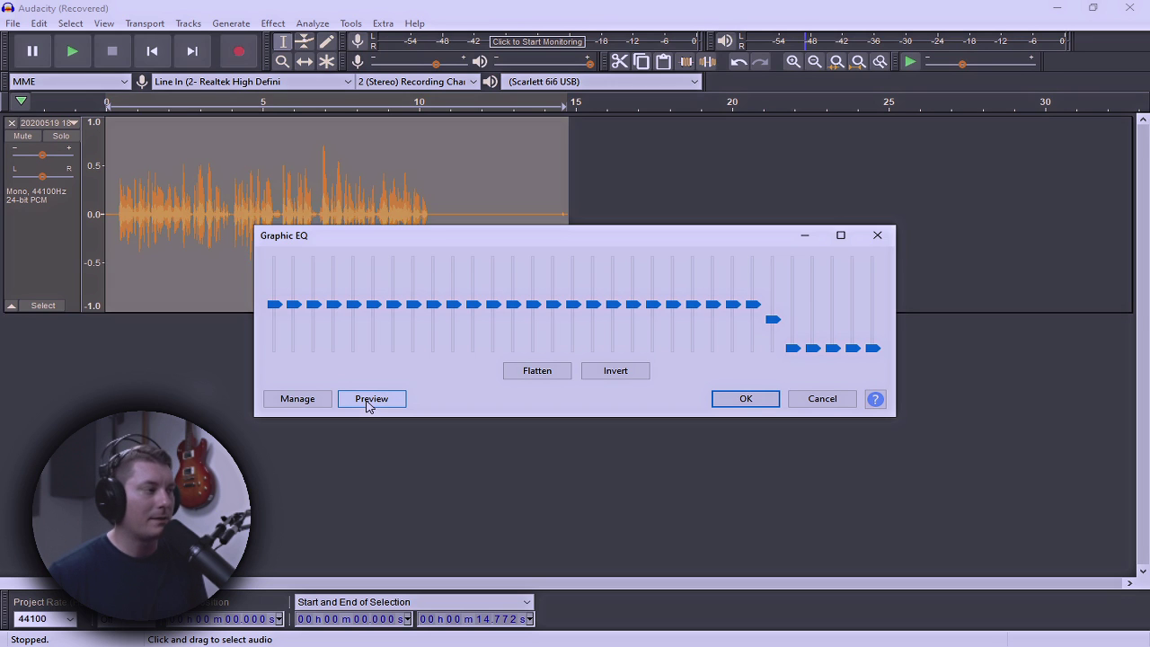
{"action": "left_click", "coordinate": [367, 405]}
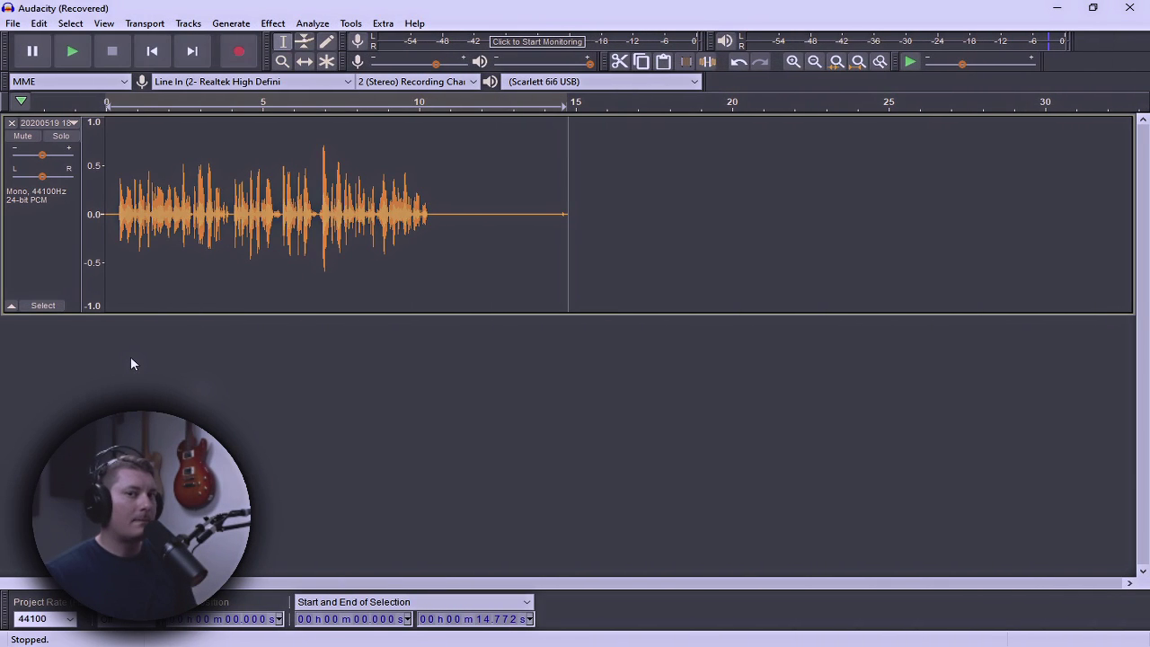
- Apply a Soft Limit limiter with 6 dB input gain, -1 dB ceiling and make-up gain
{"action": "left_click", "coordinate": [72, 267]}
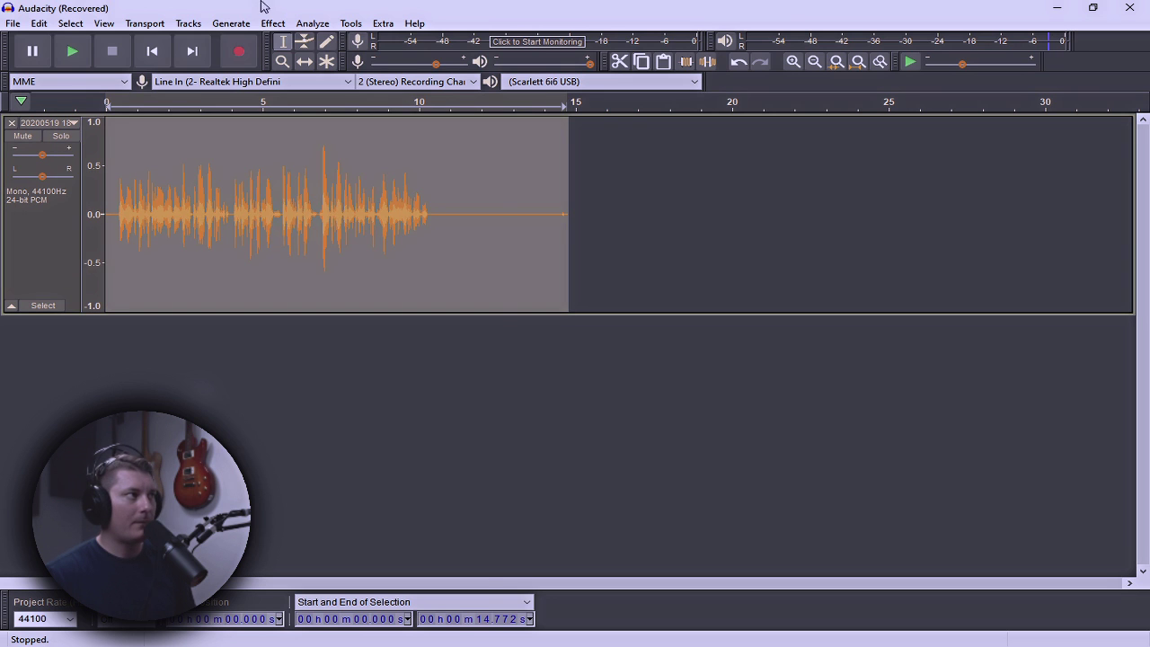
{"action": "left_click", "coordinate": [282, 27]}
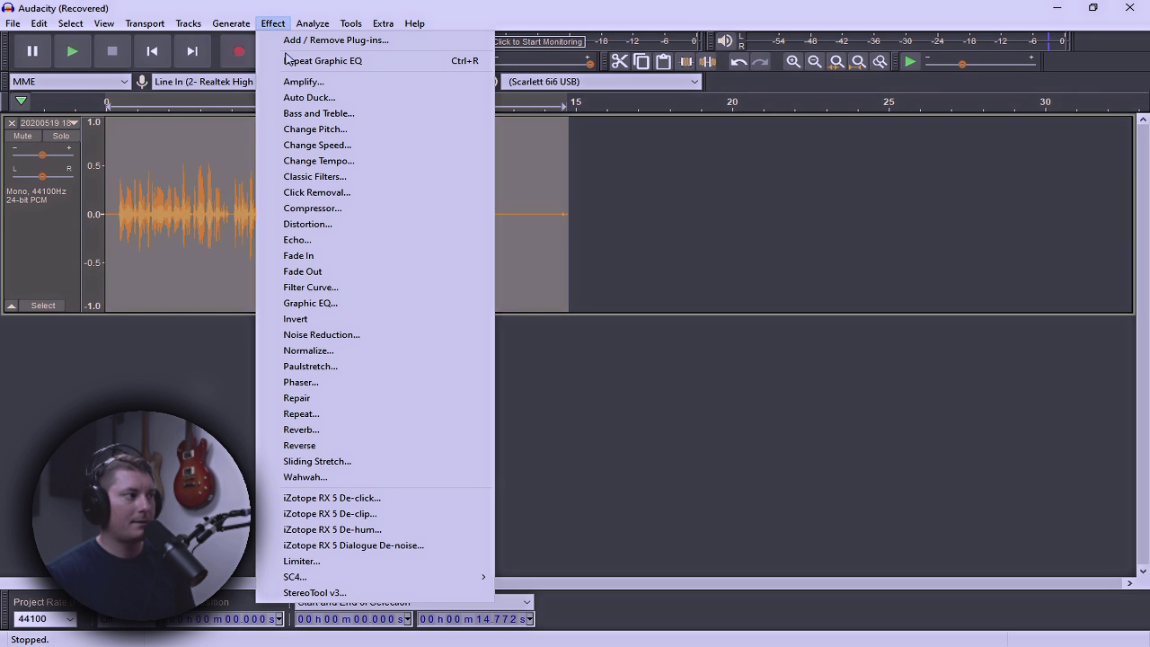
{"action": "left_click", "coordinate": [301, 561]}
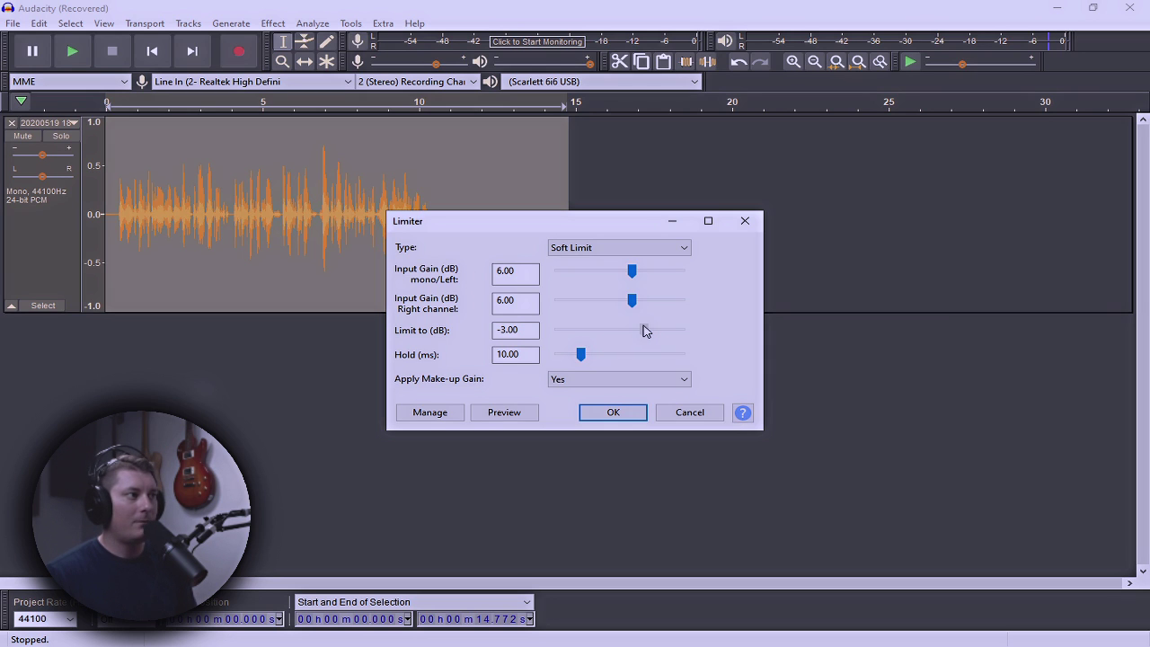
{"action": "left_click", "coordinate": [600, 413]}
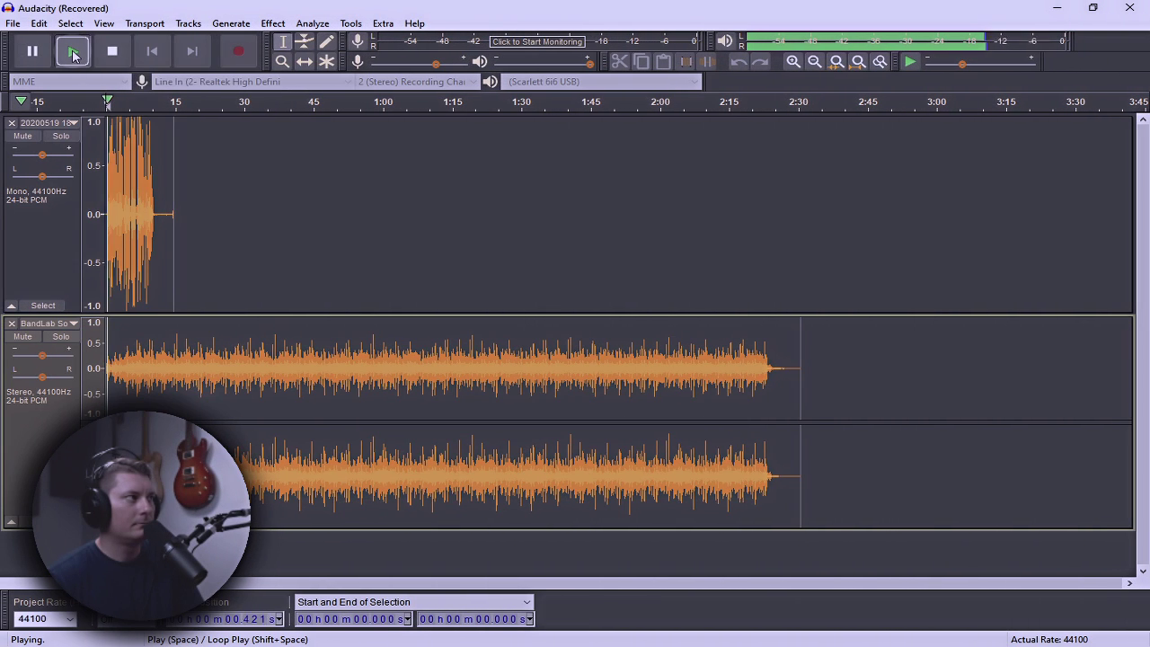
- Play the mix with the new BandLab music track, stop it, and place the cursor near the start
{"action": "left_click", "coordinate": [73, 53]}
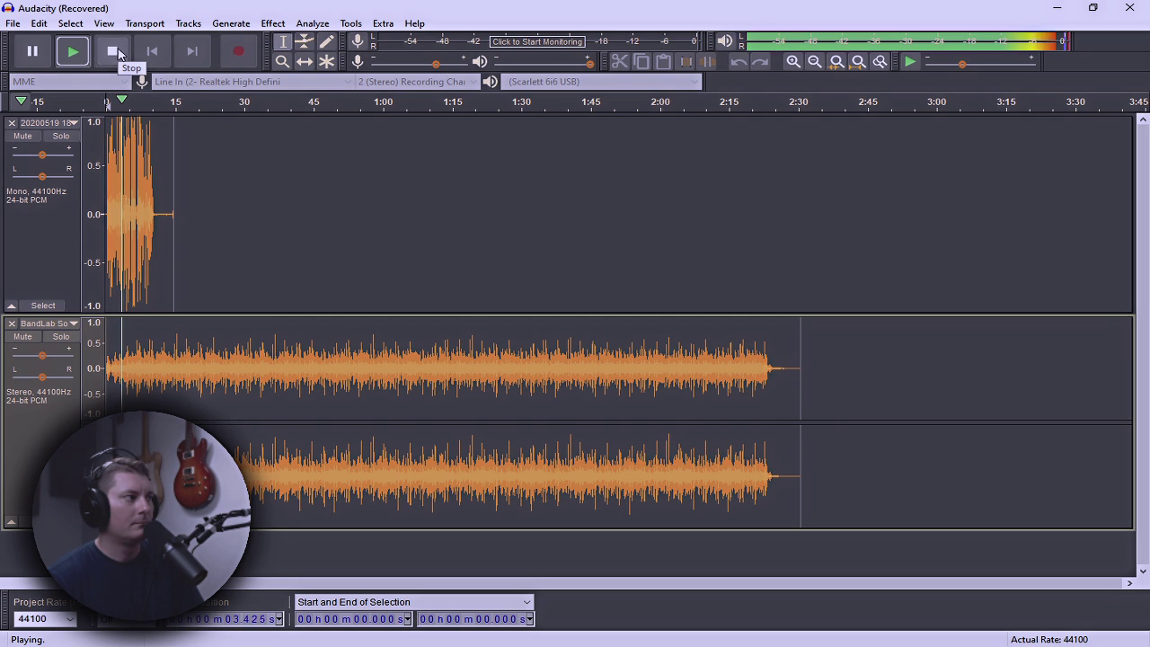
{"action": "left_click", "coordinate": [114, 52]}
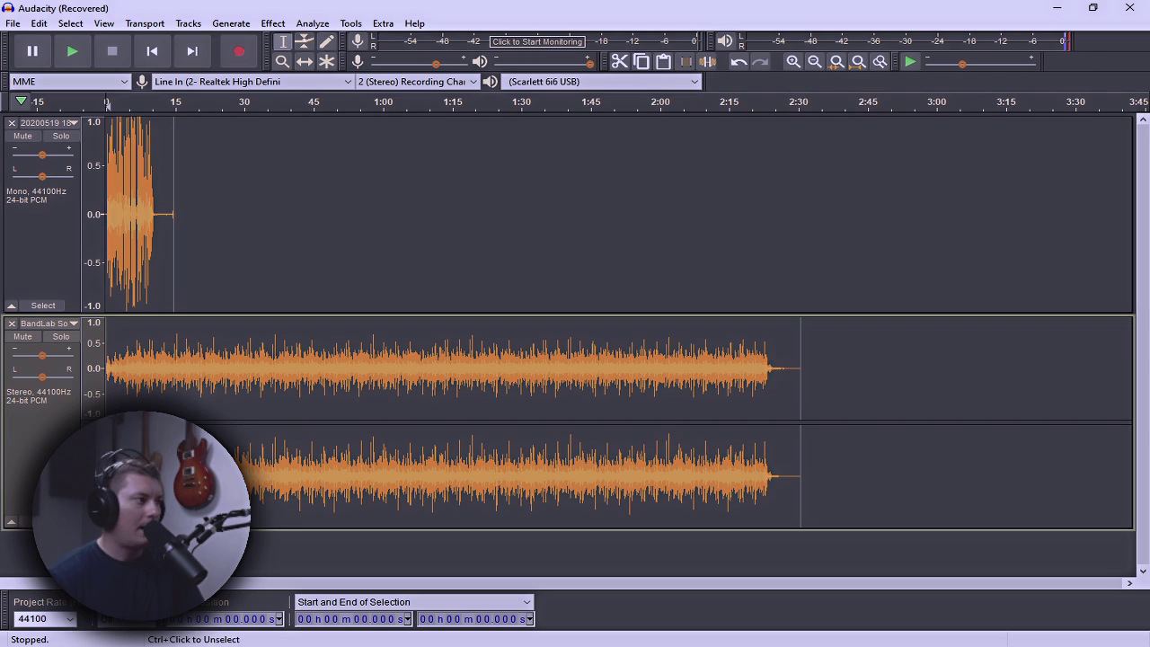
{"action": "left_click", "coordinate": [113, 373]}
- Zoom into the first 15 seconds and listen to the start of the mix
{"action": "key", "text": "ctrl+1"}
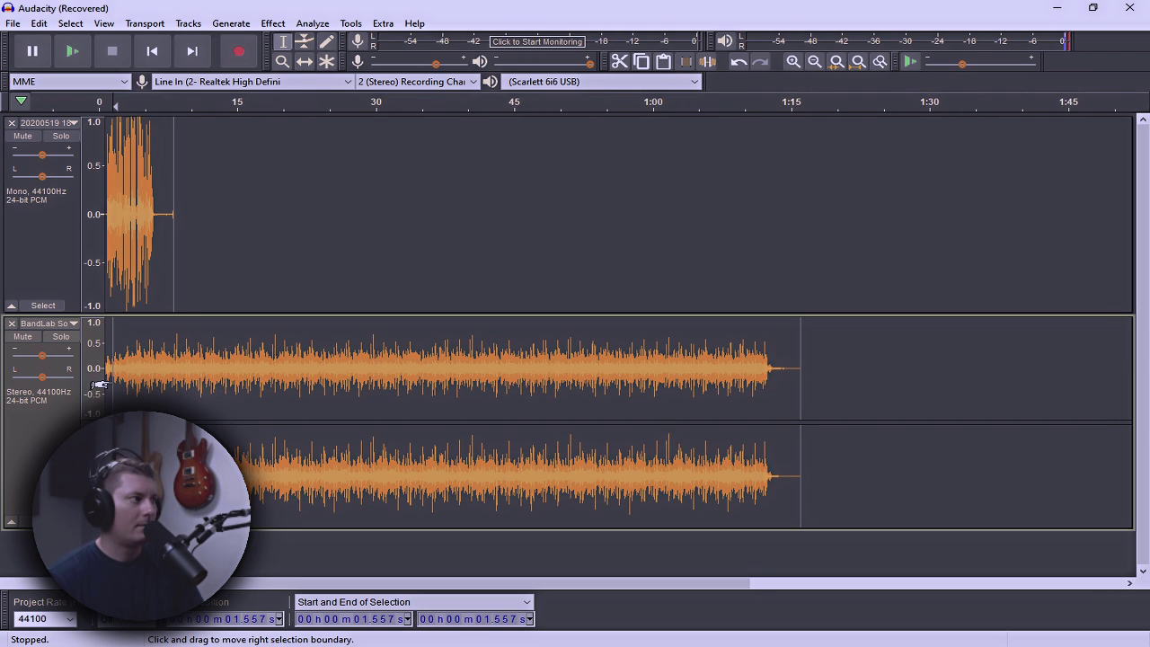
{"action": "key", "text": "ctrl+1"}
{"action": "key", "text": "ctrl+1"}
{"action": "key", "text": "ctrl+1"}
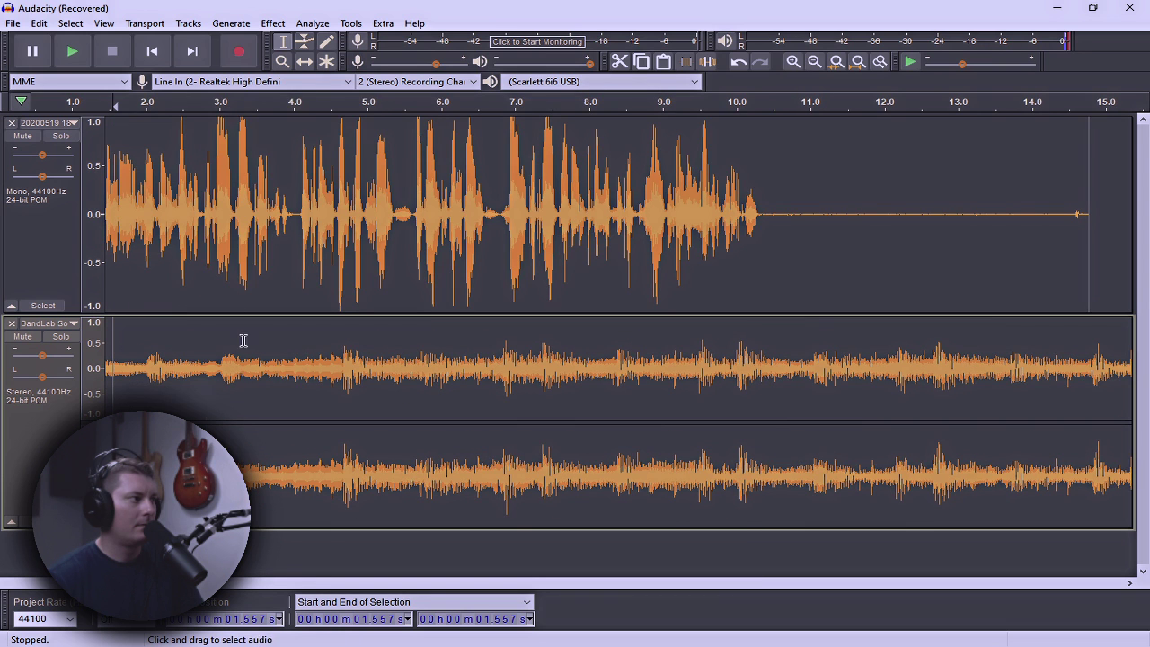
{"action": "left_click", "coordinate": [158, 52]}
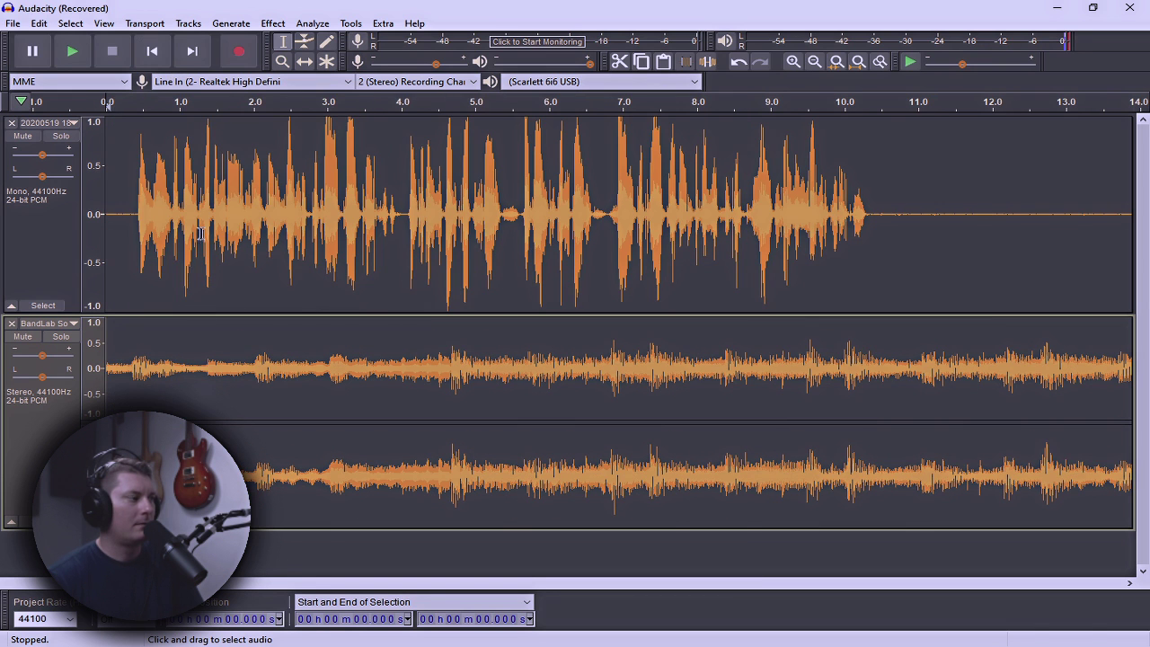
{"action": "key", "text": "space"}
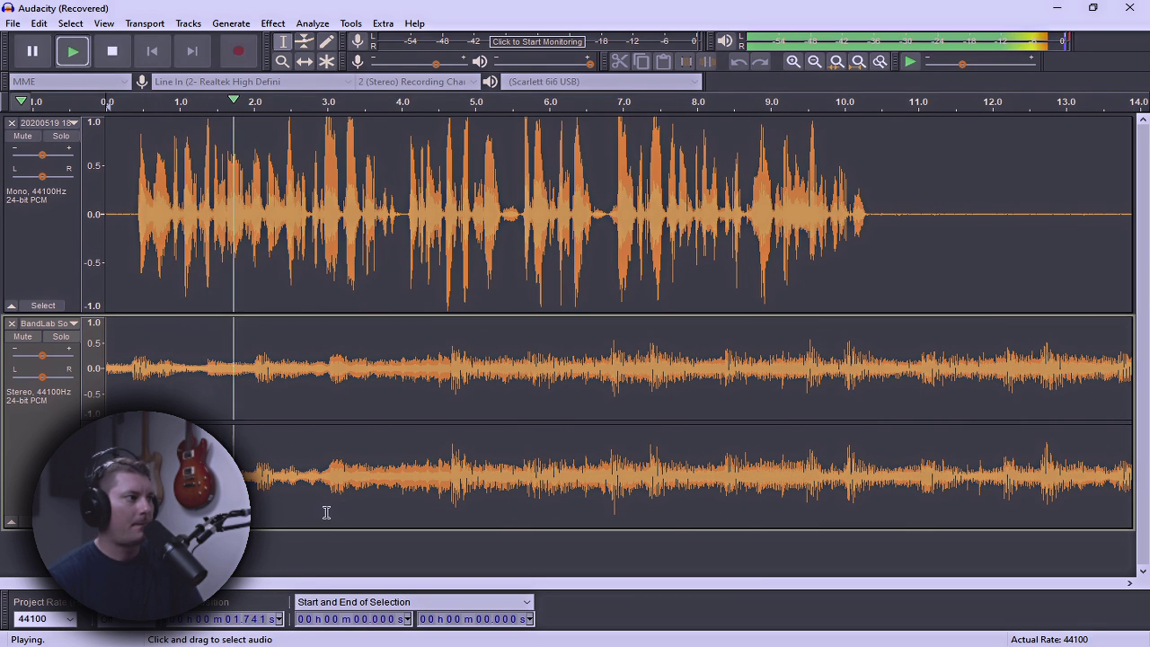
{"action": "key", "text": "space"}
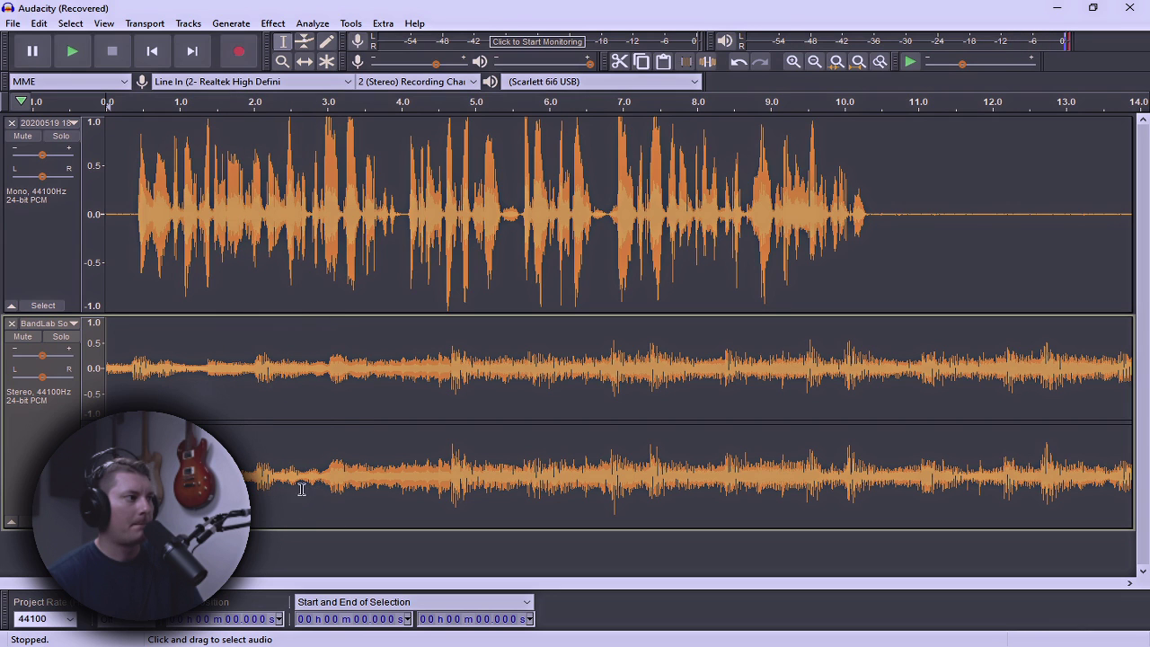
- Delete the music track's first 2.638 seconds, then select its first 4.26 seconds
{"action": "left_click_drag", "start_coordinate": [300, 489], "coordinate": [106, 486]}
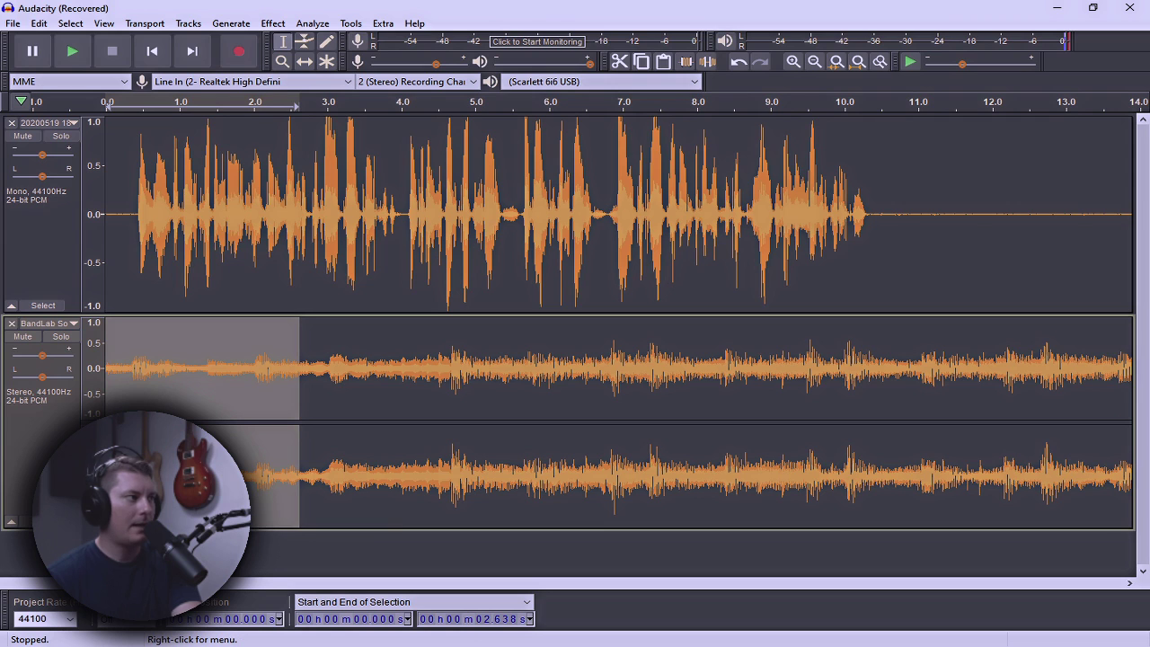
{"action": "key", "text": "Delete"}
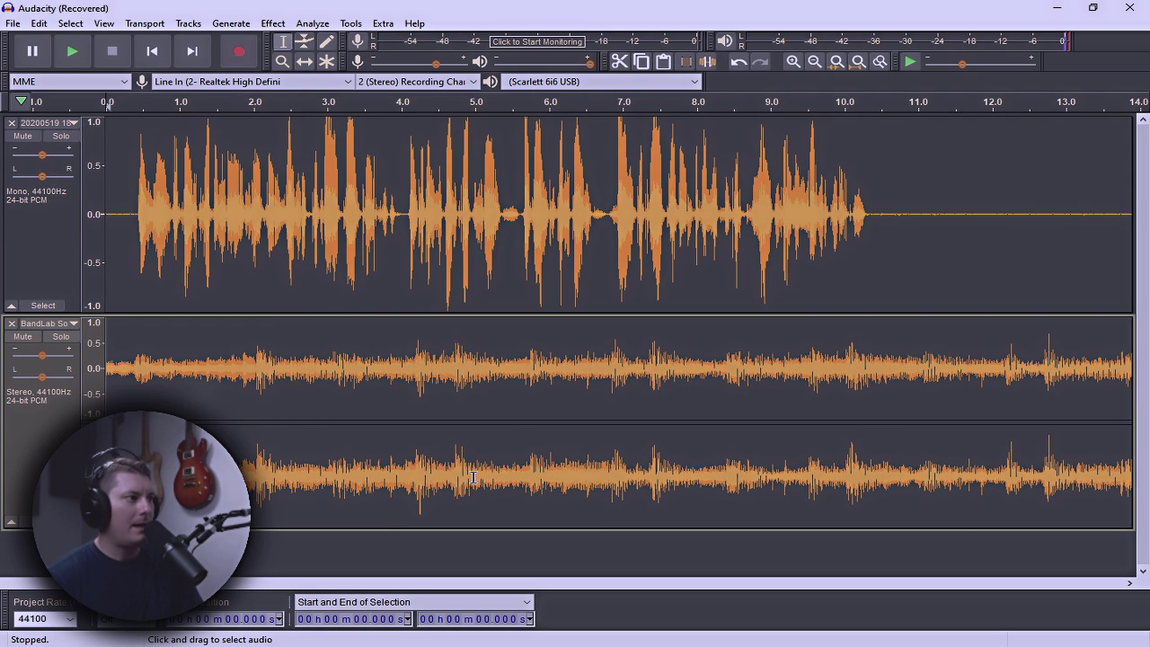
{"action": "left_click_drag", "start_coordinate": [420, 500], "coordinate": [63, 476]}
- Fade in the music's first 4.26 seconds and listen to the result
{"action": "left_click", "coordinate": [274, 24]}
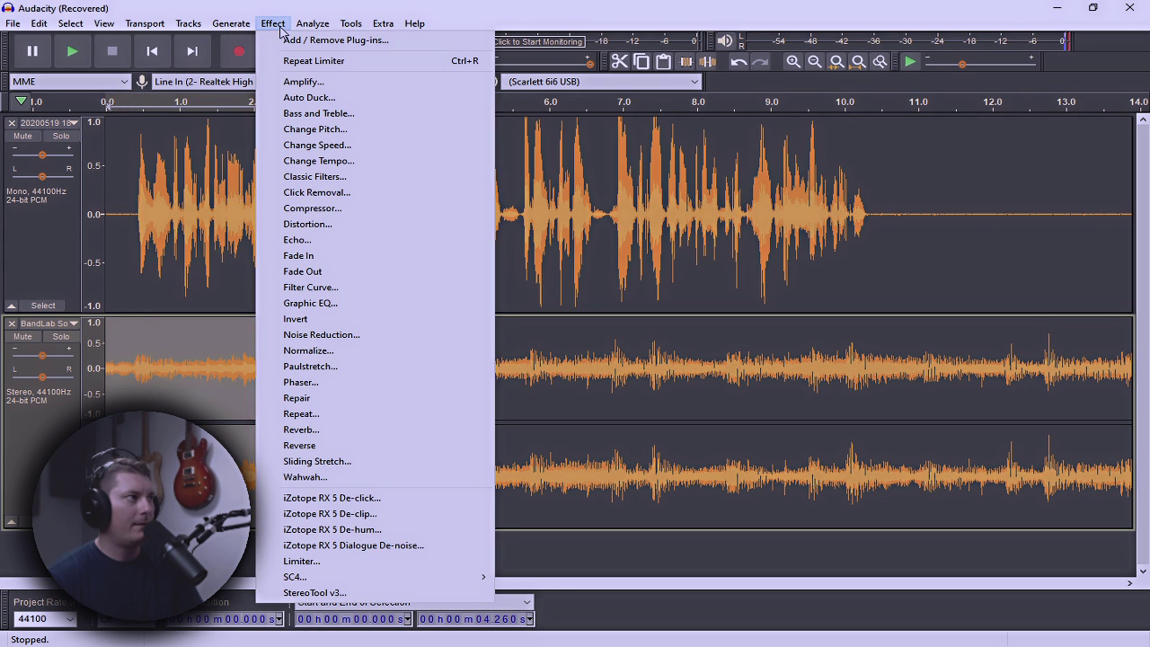
{"action": "left_click", "coordinate": [299, 256]}
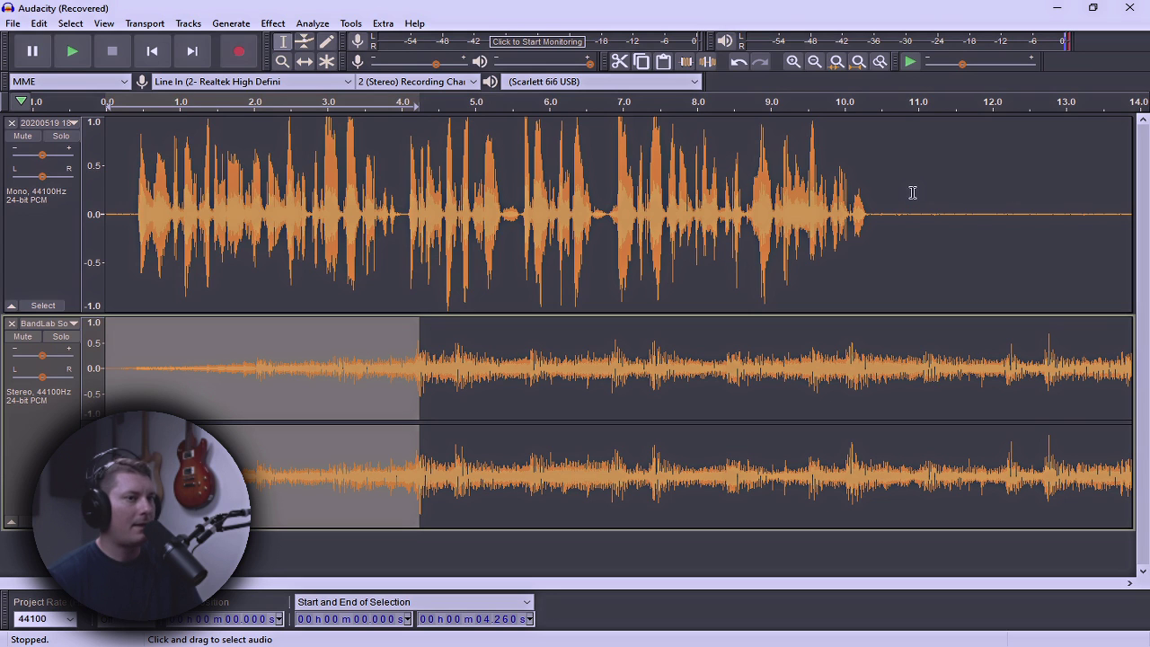
{"action": "key", "text": "space"}
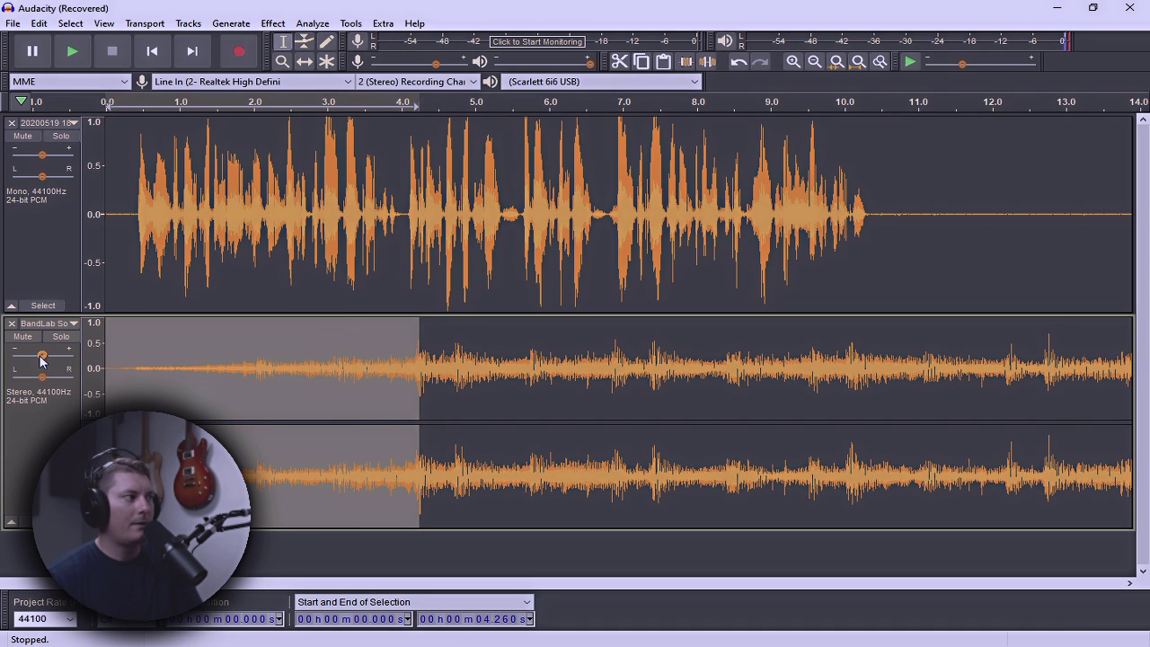
- Lower the music track's gain to -8 dB and play the mix from the beginning
{"action": "left_click_drag", "start_coordinate": [40, 358], "coordinate": [28, 360]}
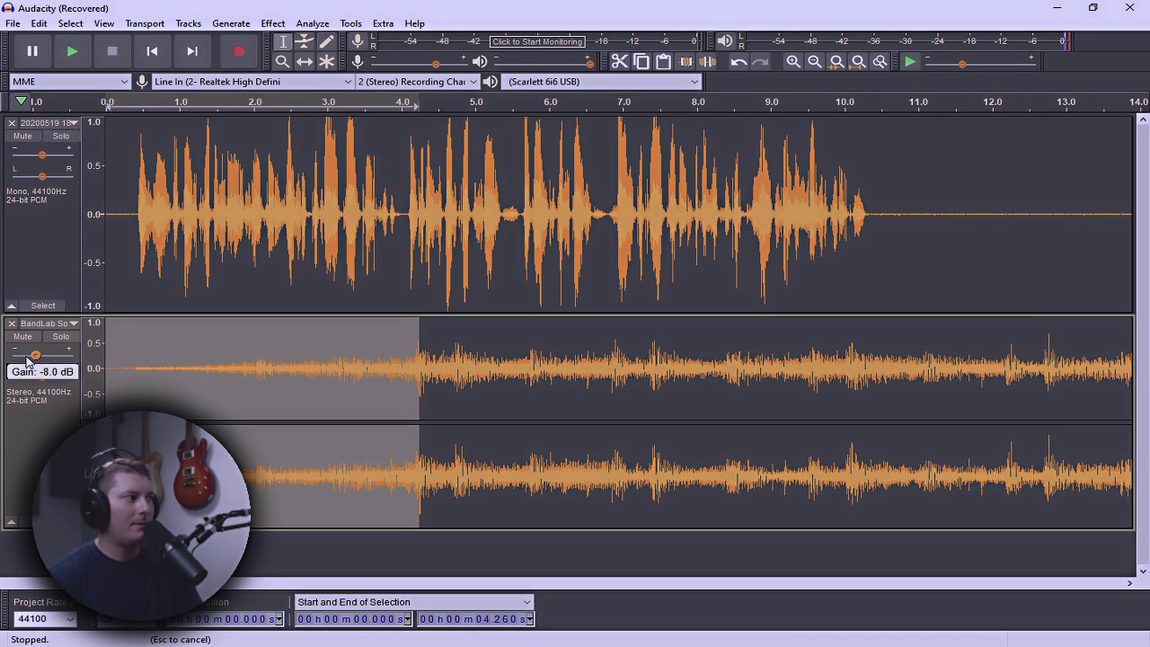
{"action": "left_click_drag", "start_coordinate": [28, 360], "coordinate": [30, 359]}
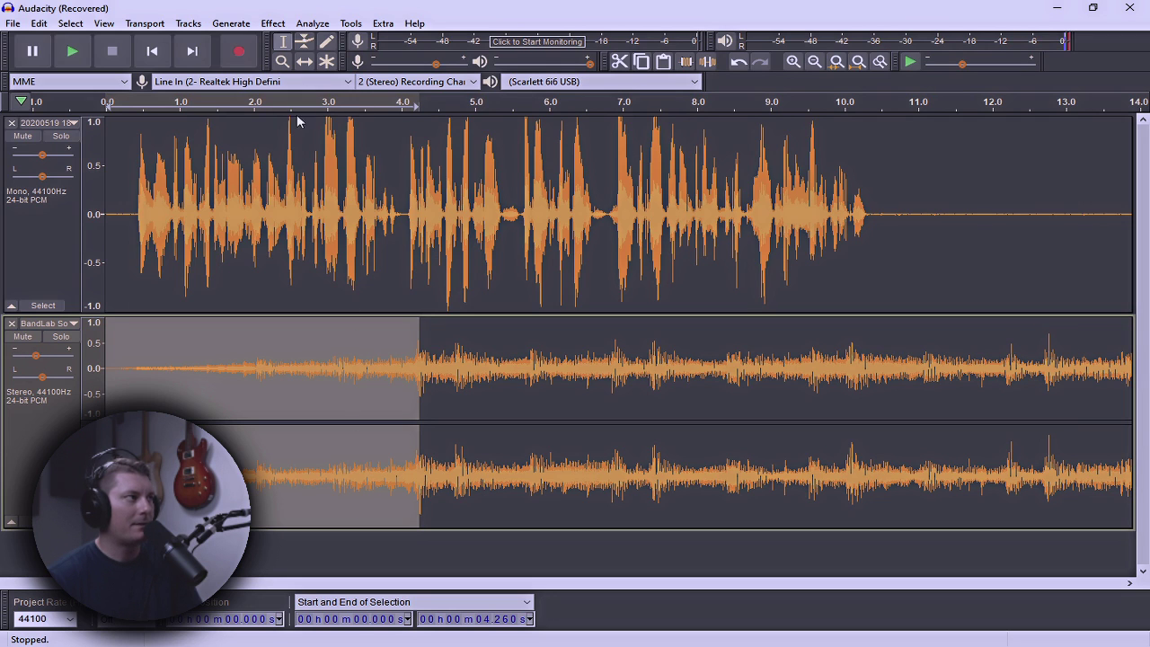
{"action": "left_click", "coordinate": [481, 242]}
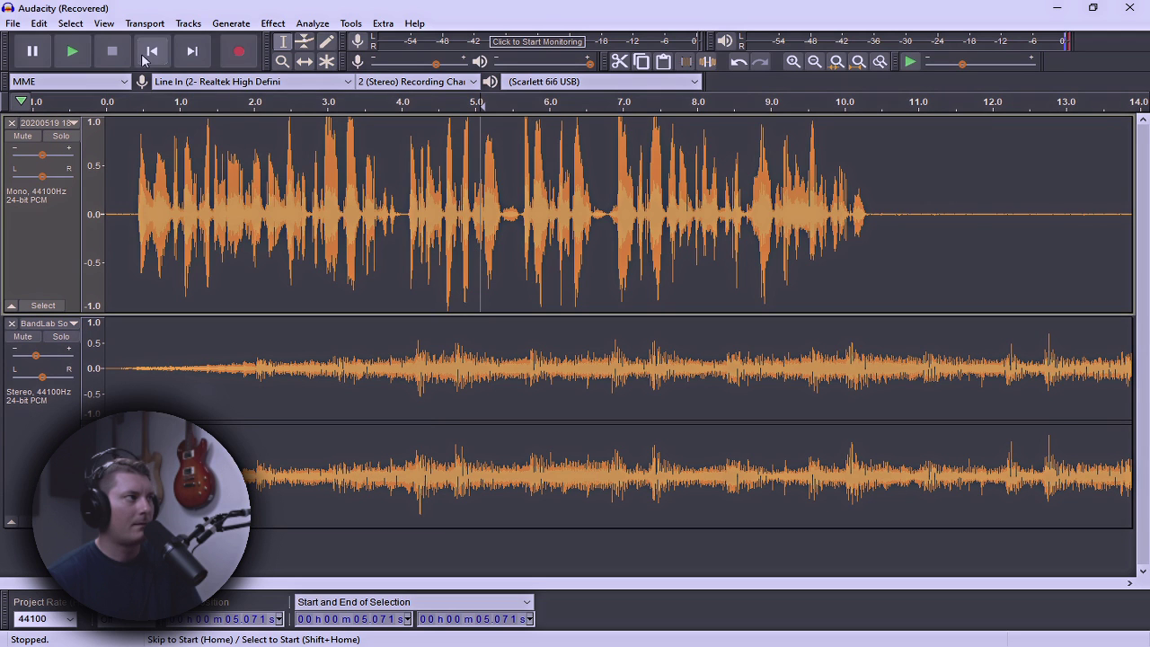
{"action": "left_click", "coordinate": [143, 57]}
{"action": "key", "text": "space"}
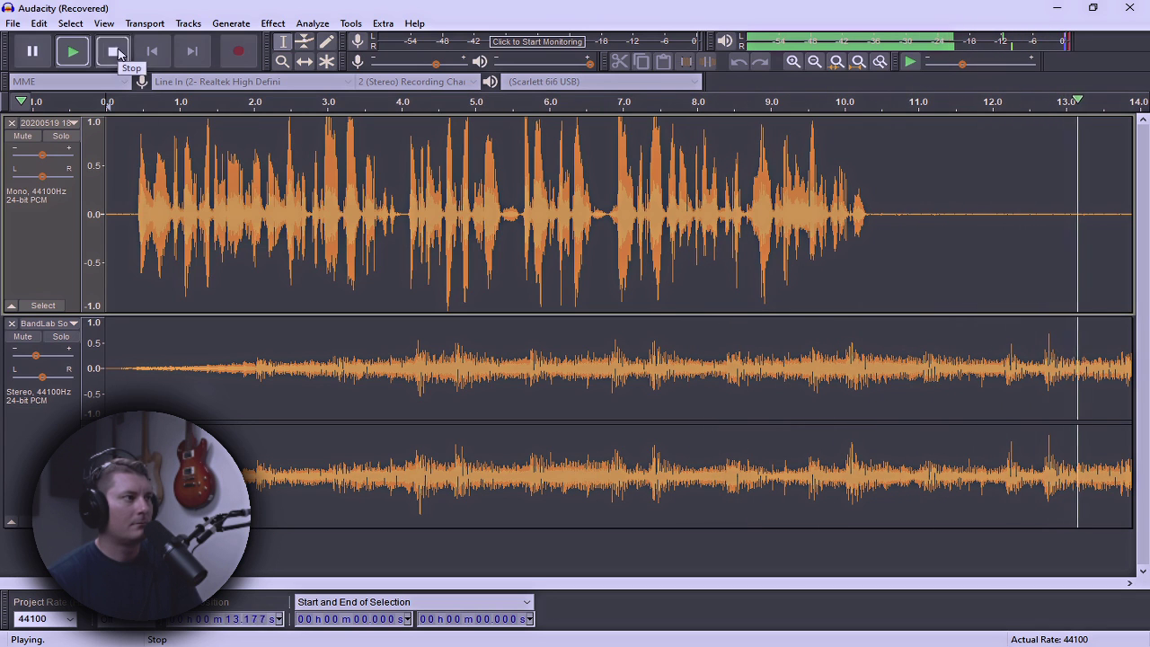
{"action": "left_click", "coordinate": [112, 51]}
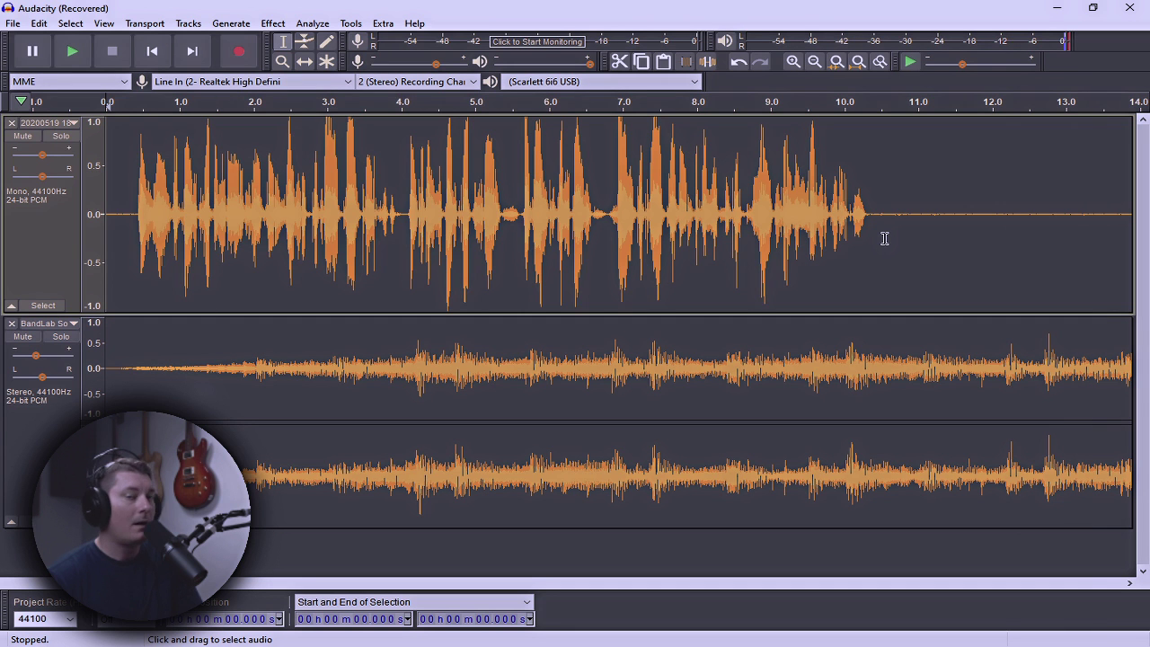
- Select the silent tail after the voice memo ends
{"action": "left_click_drag", "start_coordinate": [885, 238], "coordinate": [953, 232]}
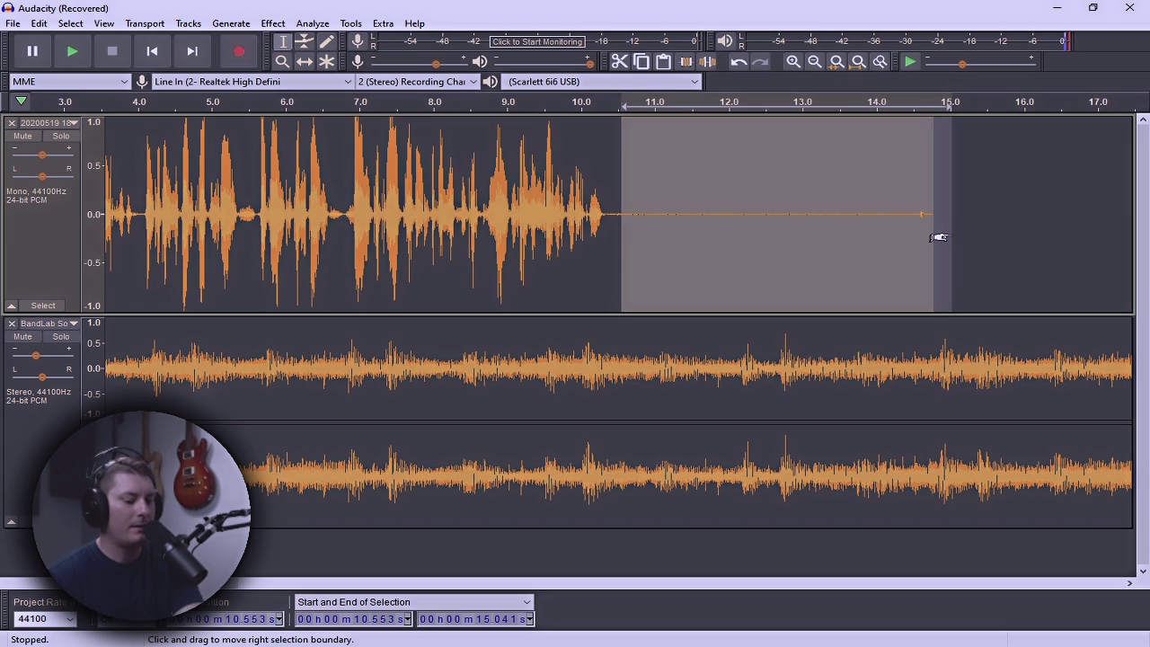
{"action": "left_click", "coordinate": [949, 234]}
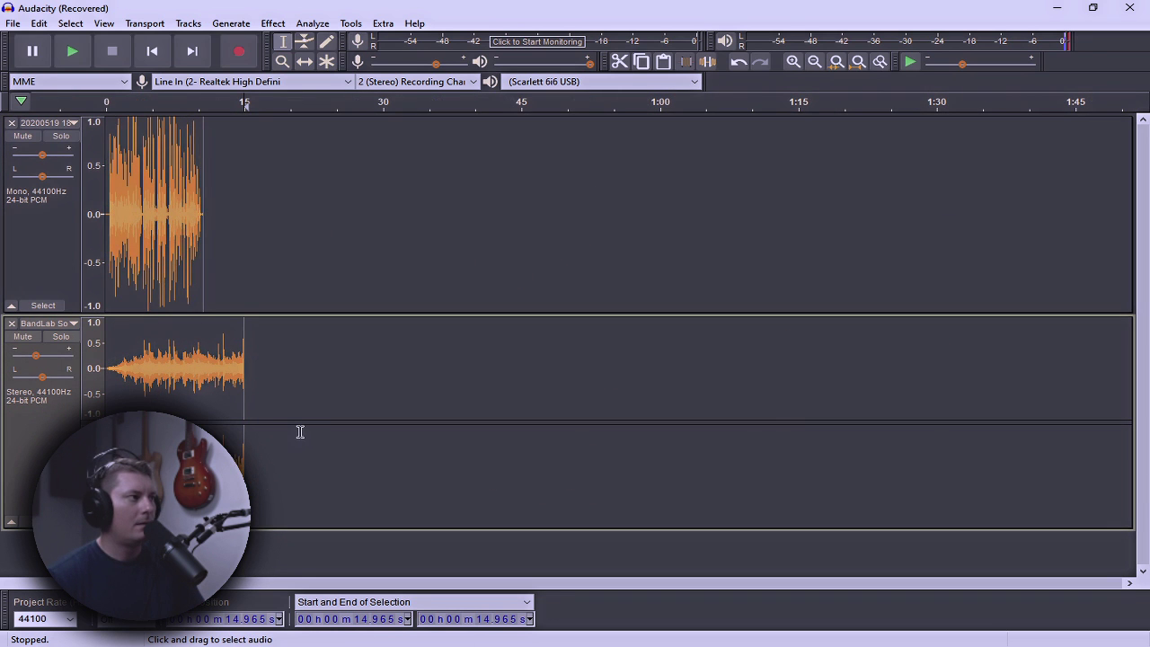
{"action": "key", "text": "ctrl+1"}
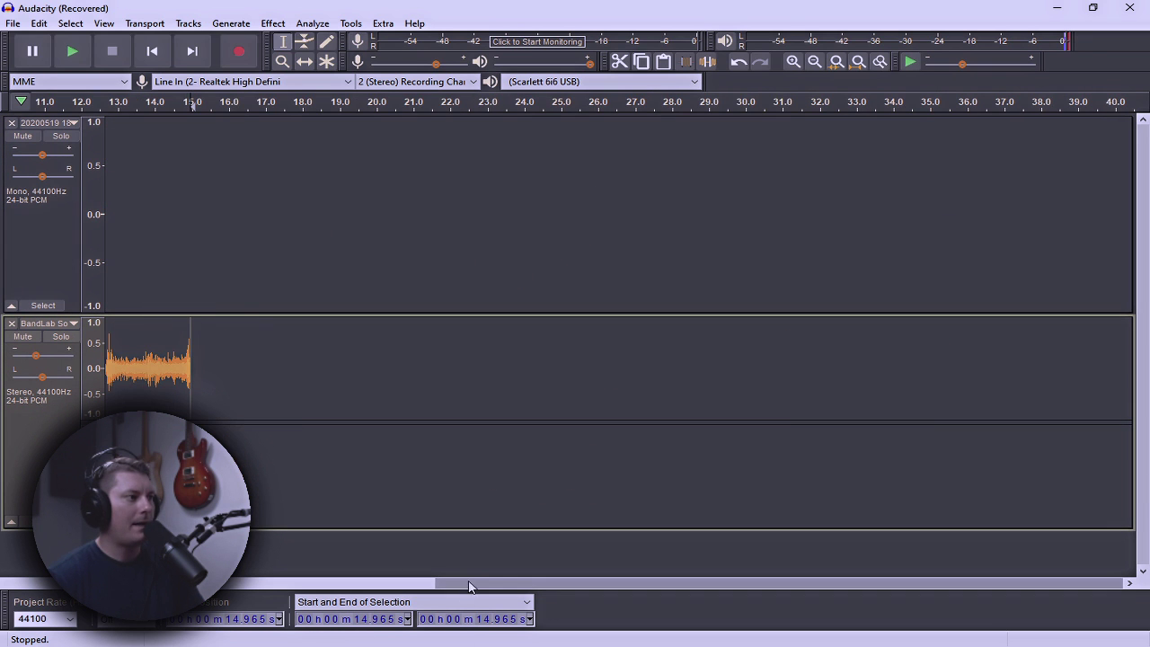
- Select the end of the BandLab track and apply a fade-out over its last five seconds
{"action": "left_click_drag", "start_coordinate": [470, 585], "coordinate": [207, 592]}
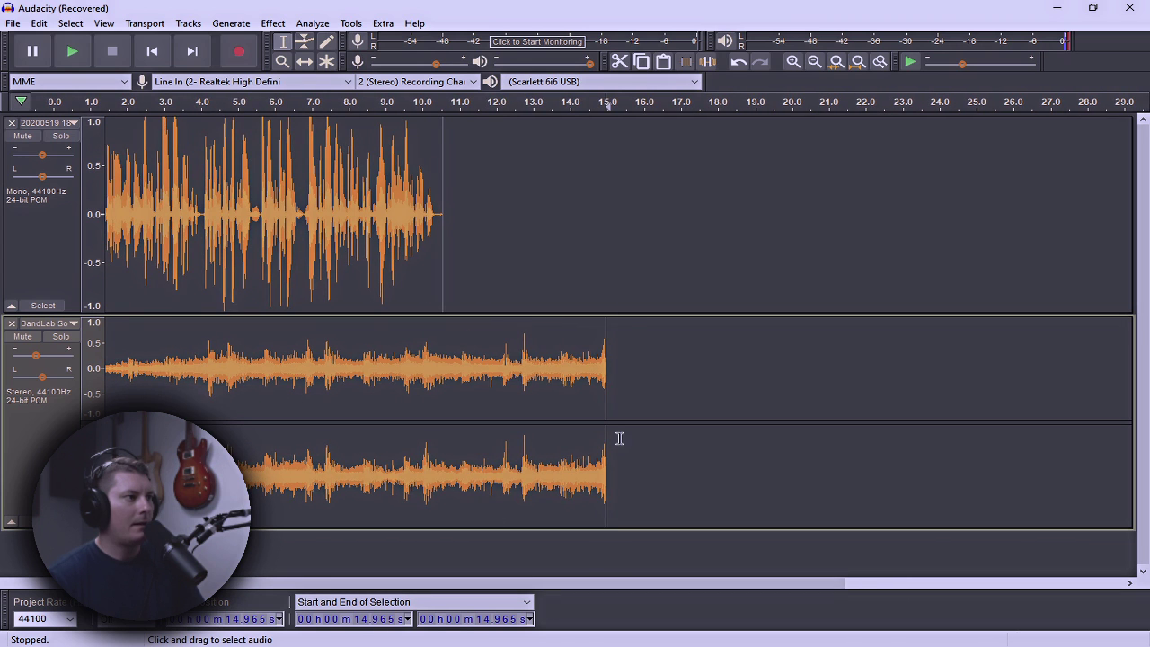
{"action": "left_click_drag", "start_coordinate": [617, 437], "coordinate": [423, 451]}
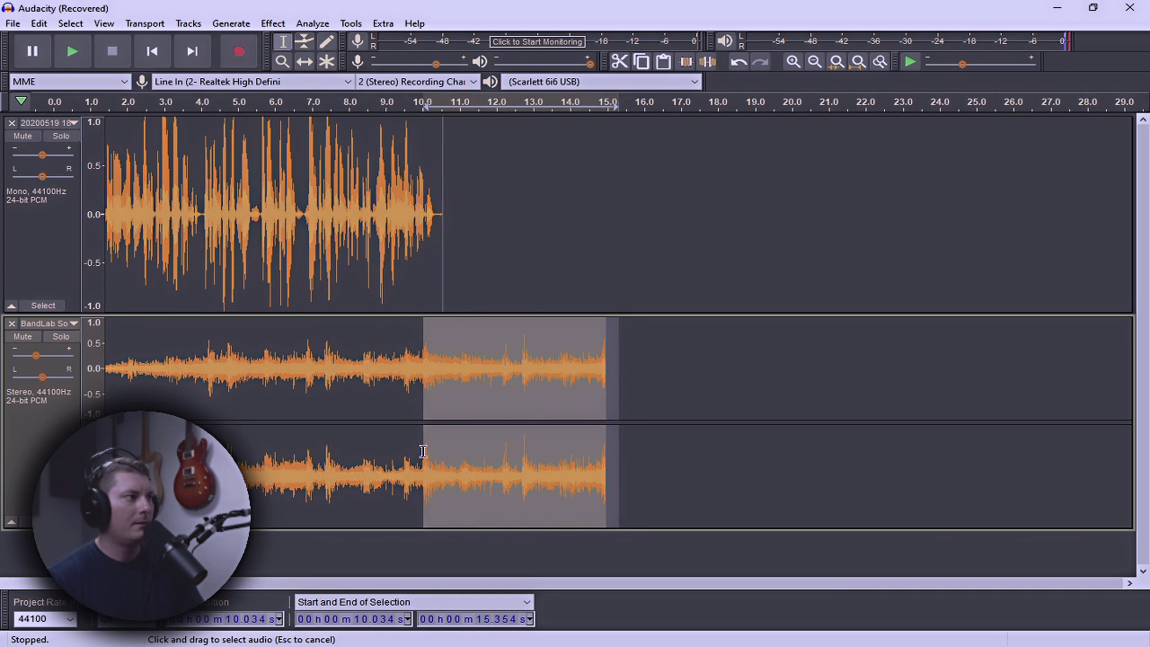
{"action": "left_click", "coordinate": [274, 24]}
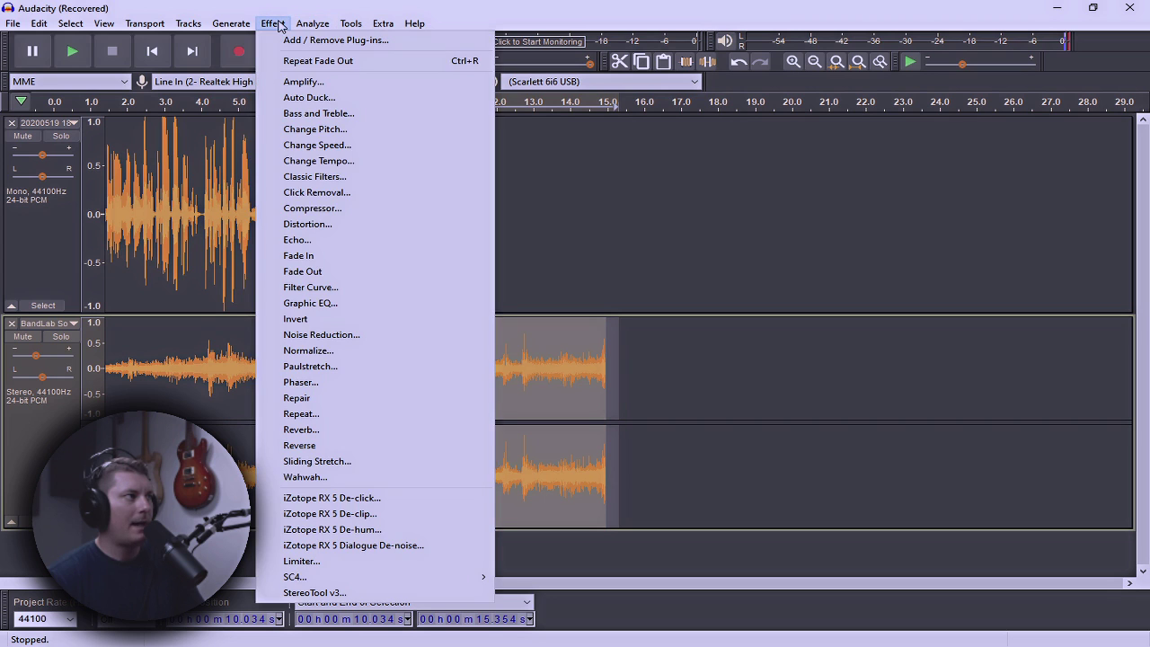
{"action": "left_click", "coordinate": [320, 278]}
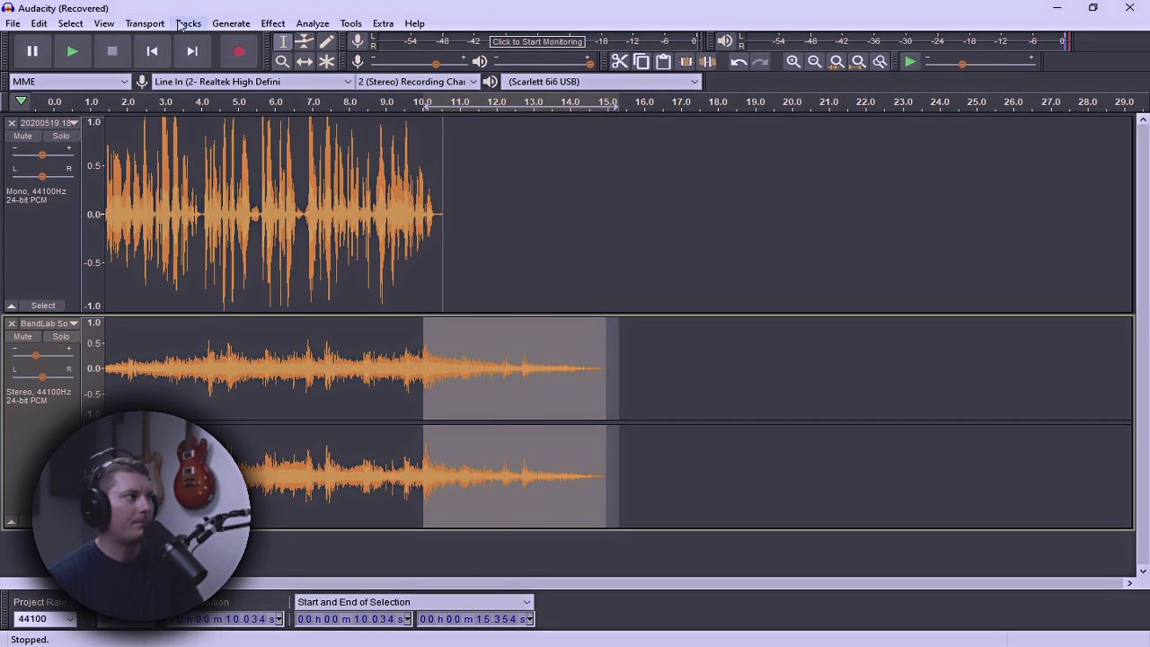
{"action": "left_click", "coordinate": [158, 51]}
{"action": "key", "text": "space"}
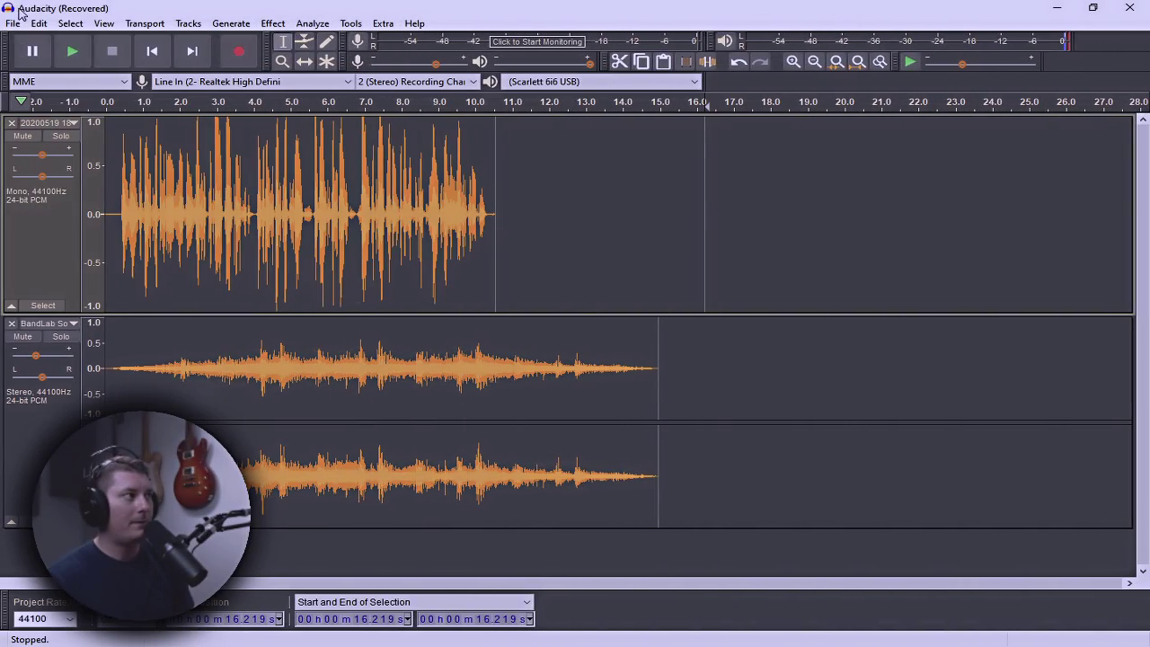
{"action": "left_click", "coordinate": [10, 23]}
- Export the whole mix as 1.wav on the Desktop and accept the mixdown to one stereo file
{"action": "mouse_move", "coordinate": [94, 132]}
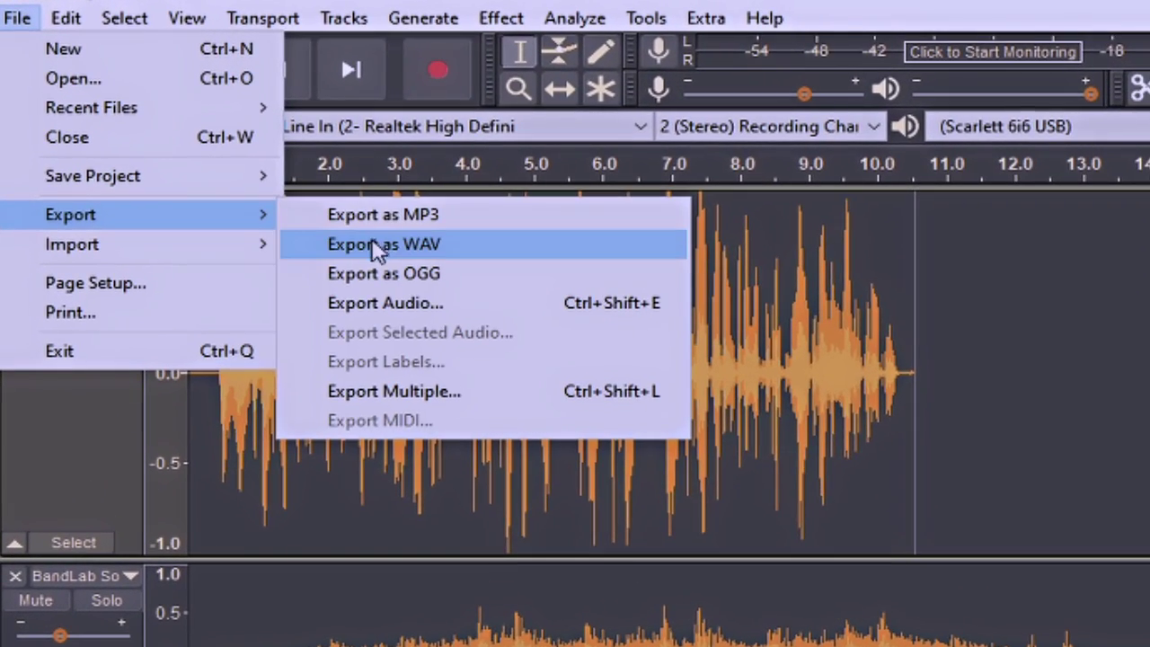
{"action": "left_click", "coordinate": [384, 246]}
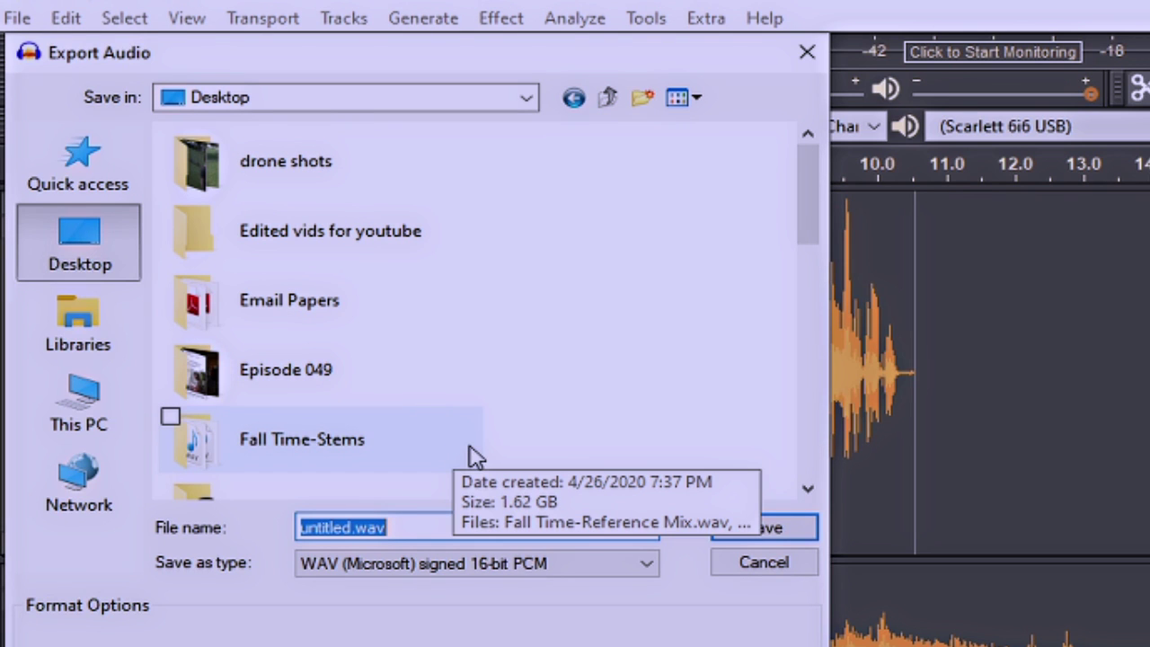
{"action": "type", "text": "1"}
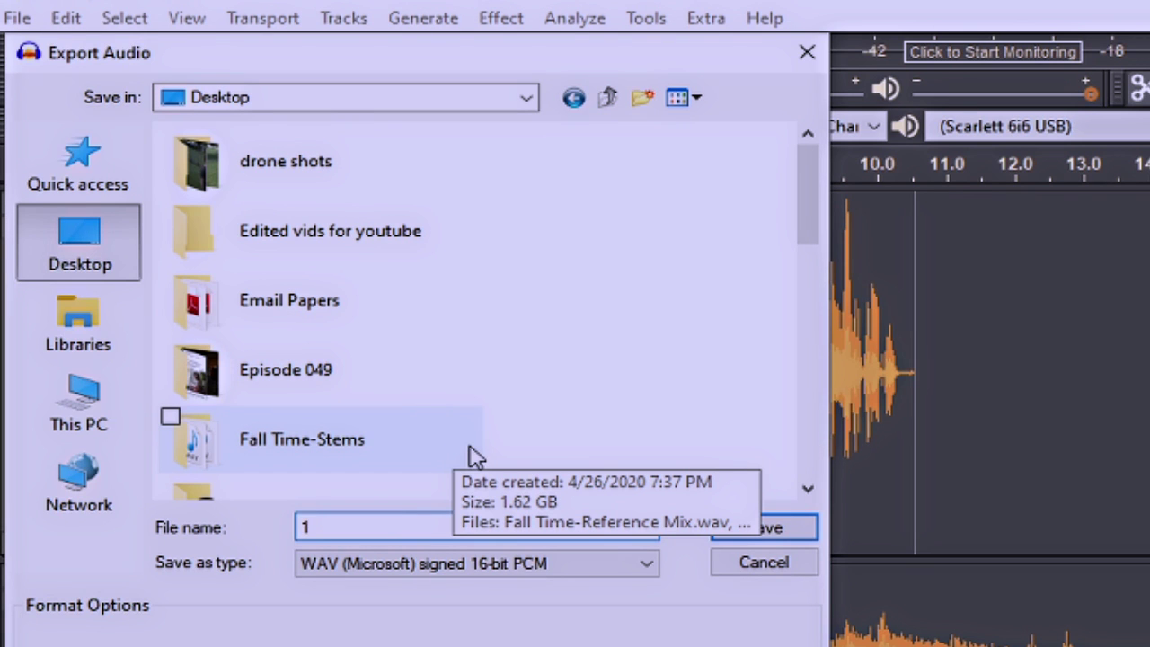
{"action": "key", "text": "Return"}
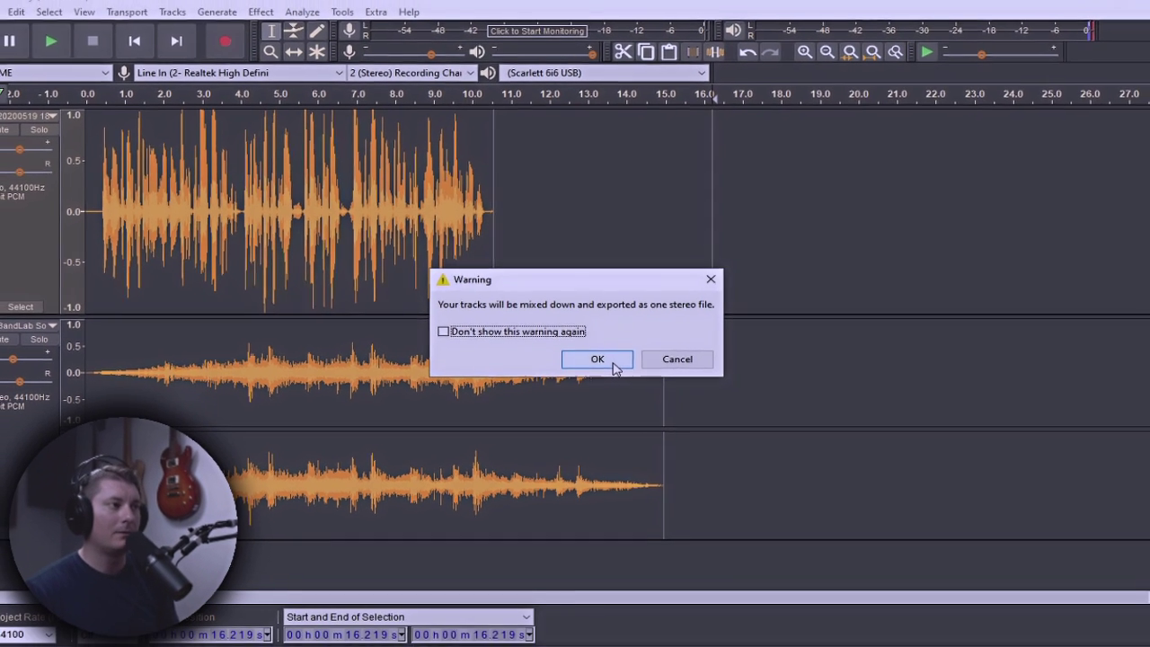
{"action": "left_click", "coordinate": [619, 372]}
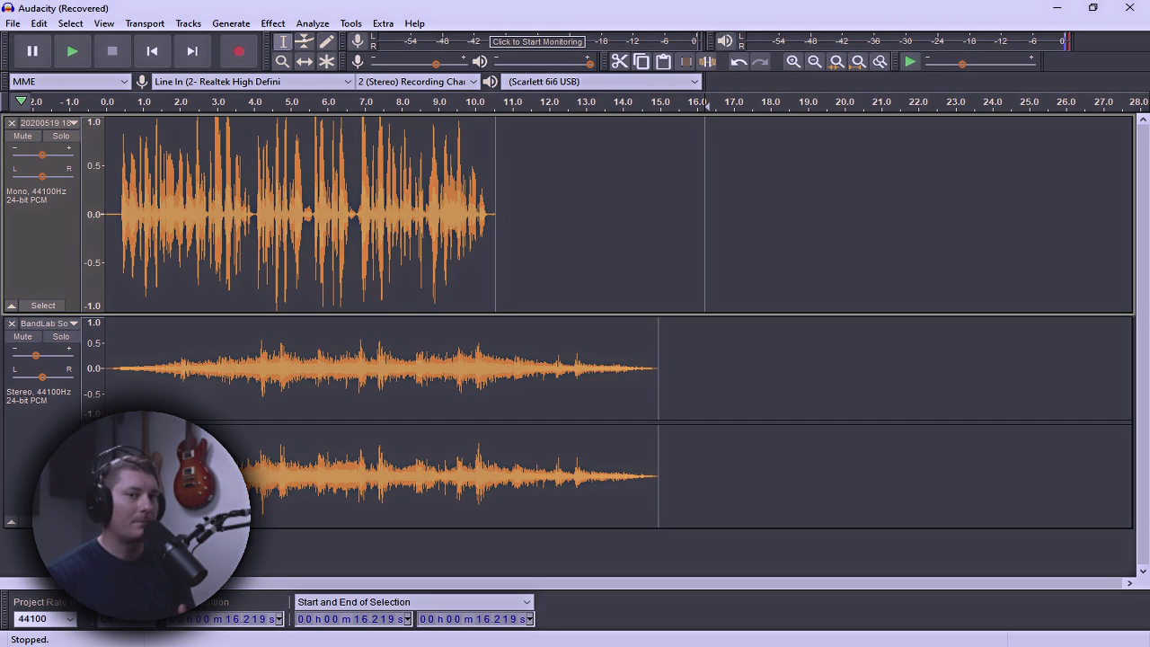
- Export each track as a separate 24-bit WAV stem into Desktop\New folder, creating the folder
{"action": "left_click", "coordinate": [13, 23]}
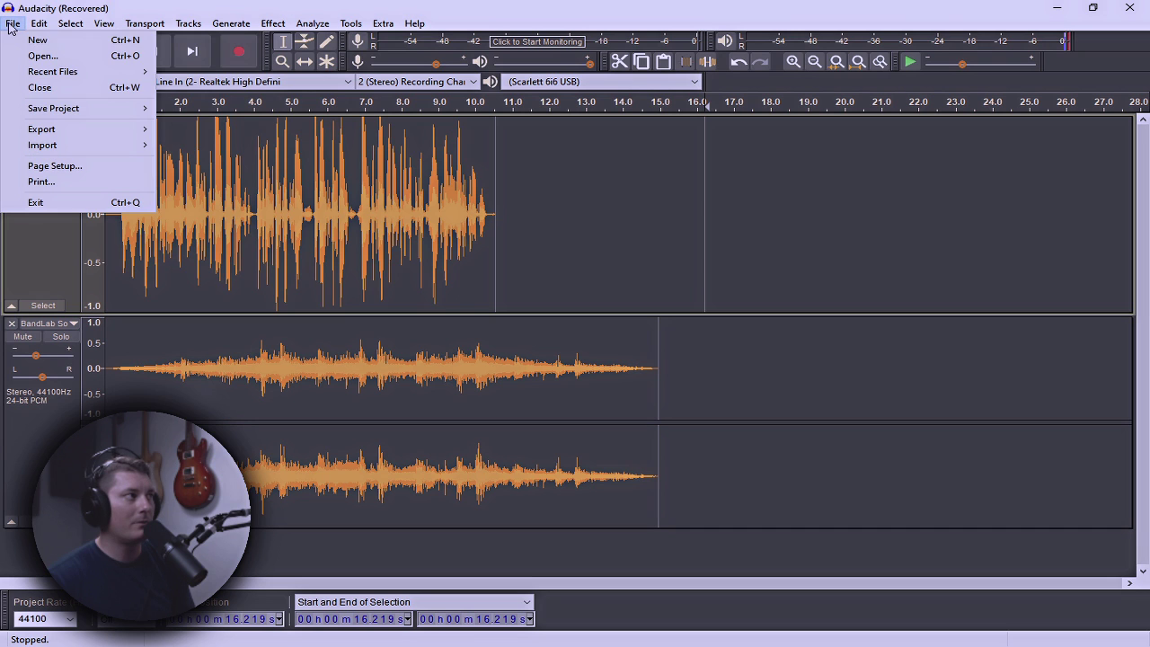
{"action": "mouse_move", "coordinate": [59, 129]}
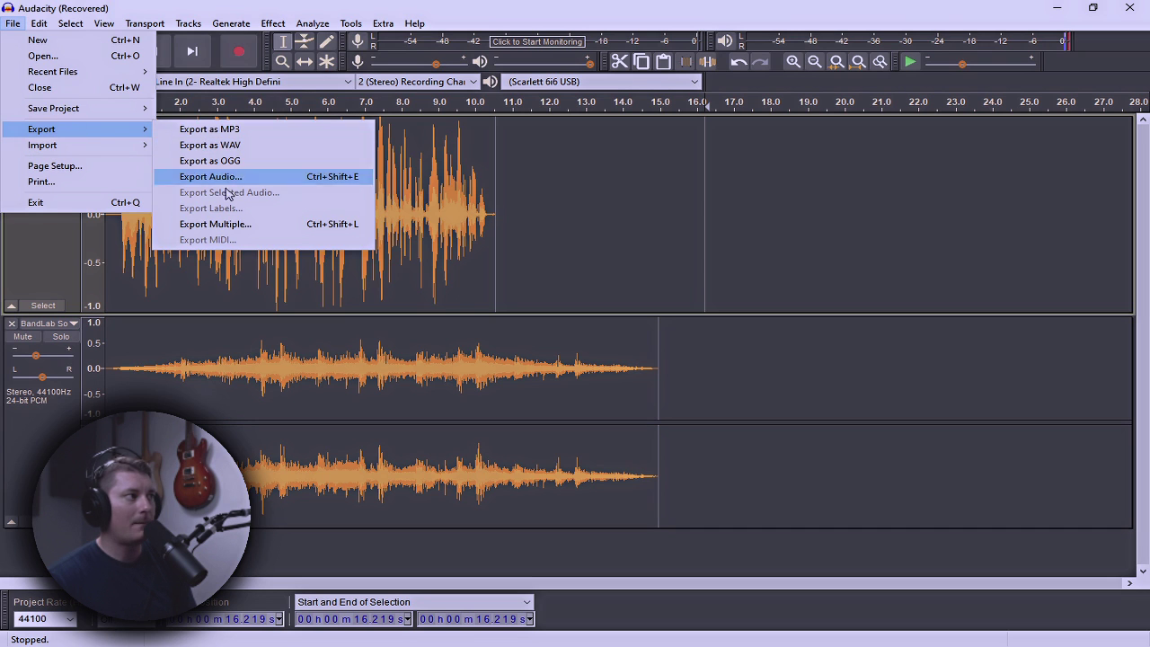
{"action": "left_click", "coordinate": [228, 224]}
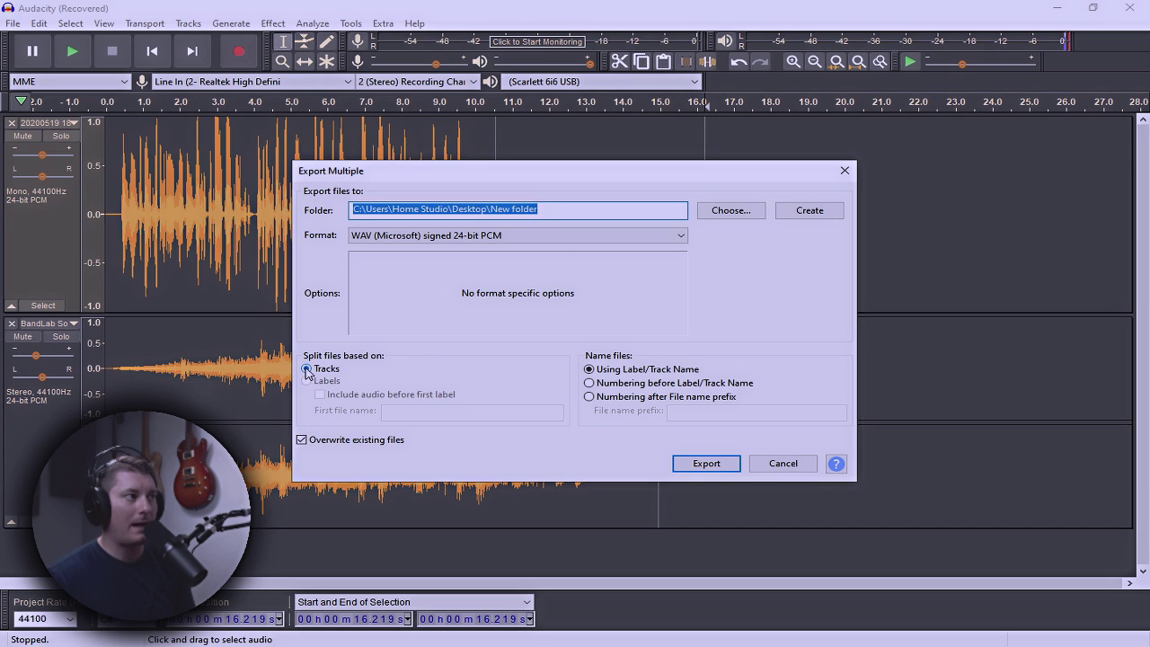
{"action": "left_click", "coordinate": [716, 464]}
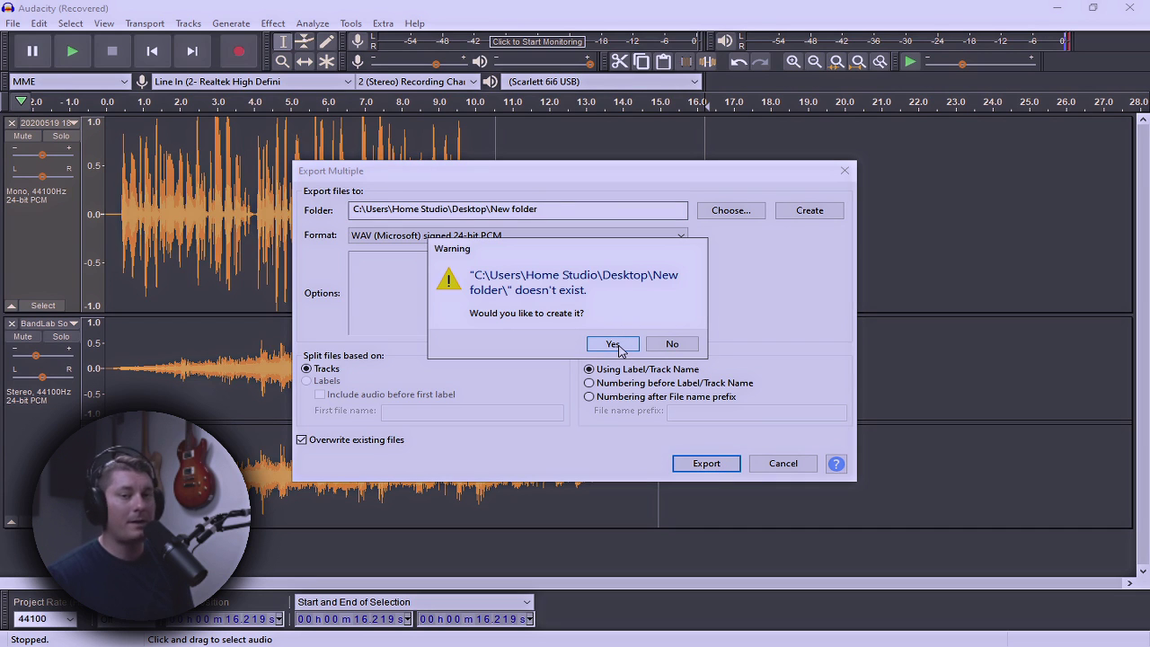
{"action": "left_click", "coordinate": [613, 345]}
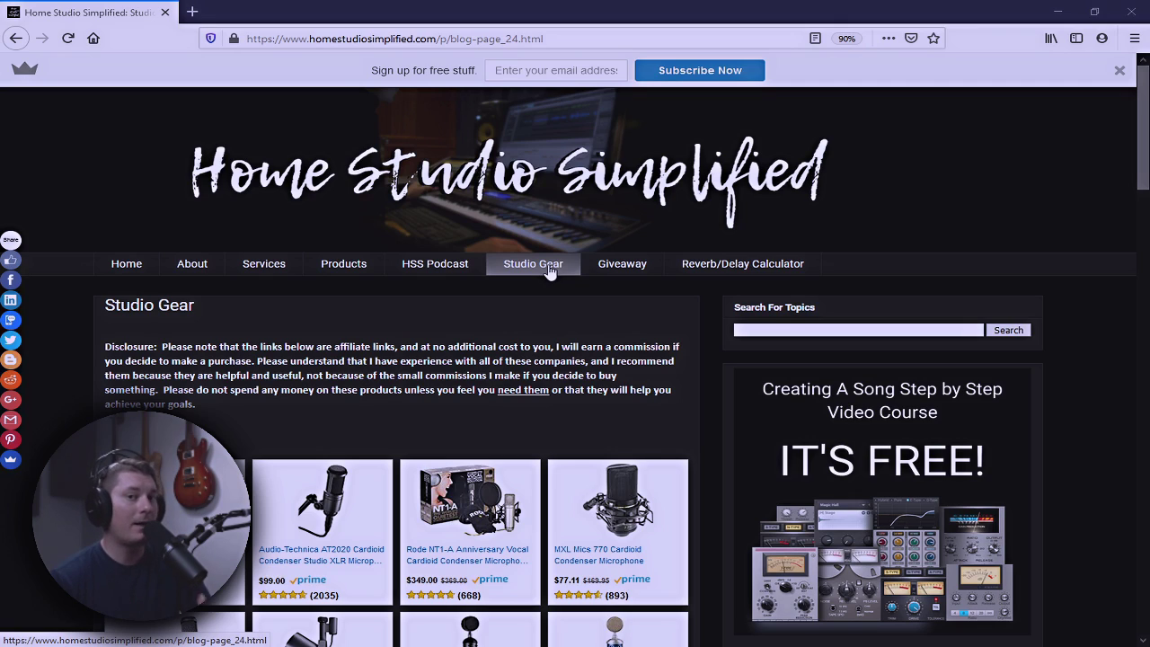
- Scroll the Studio Gear page past the microphones to the headphones and studio monitors
{"action": "scroll", "coordinate": [498, 481], "scroll_direction": "down", "scroll_amount": 3}
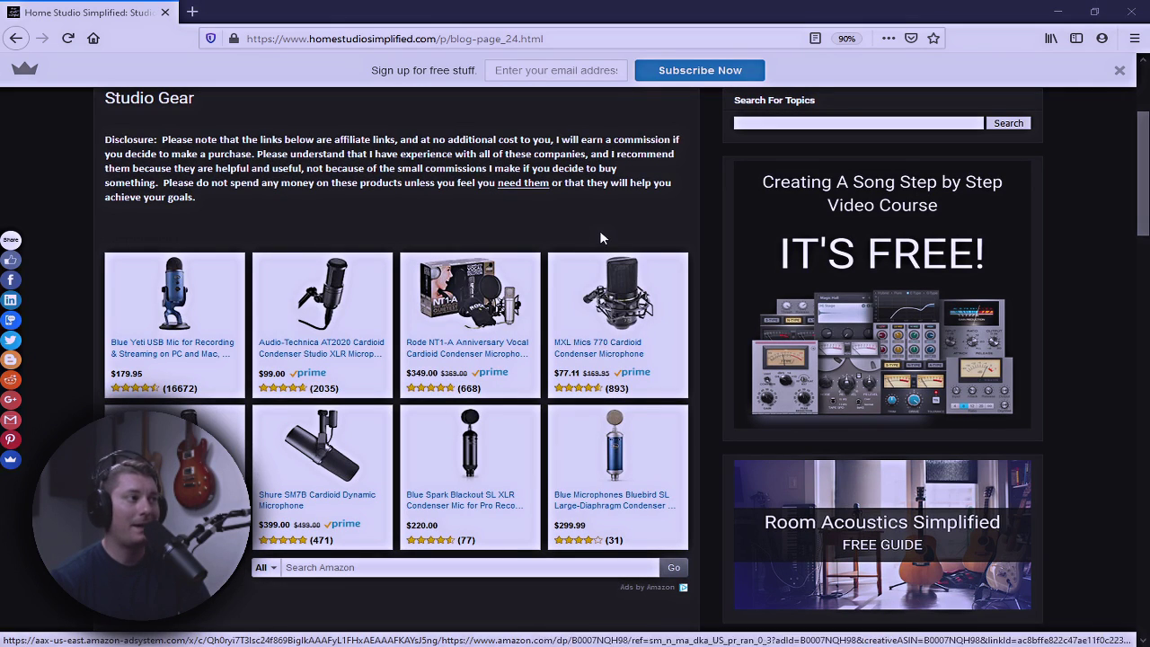
{"action": "scroll", "coordinate": [600, 230], "scroll_direction": "down", "scroll_amount": 5}
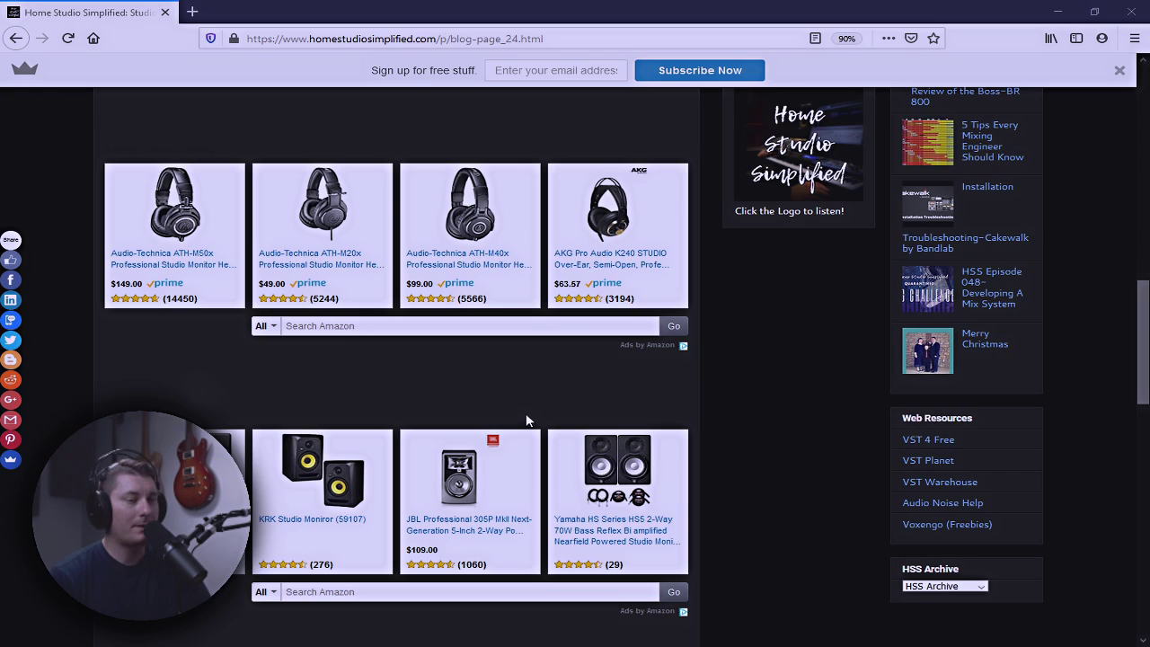
{"action": "scroll", "coordinate": [527, 420], "scroll_direction": "down", "scroll_amount": 3}
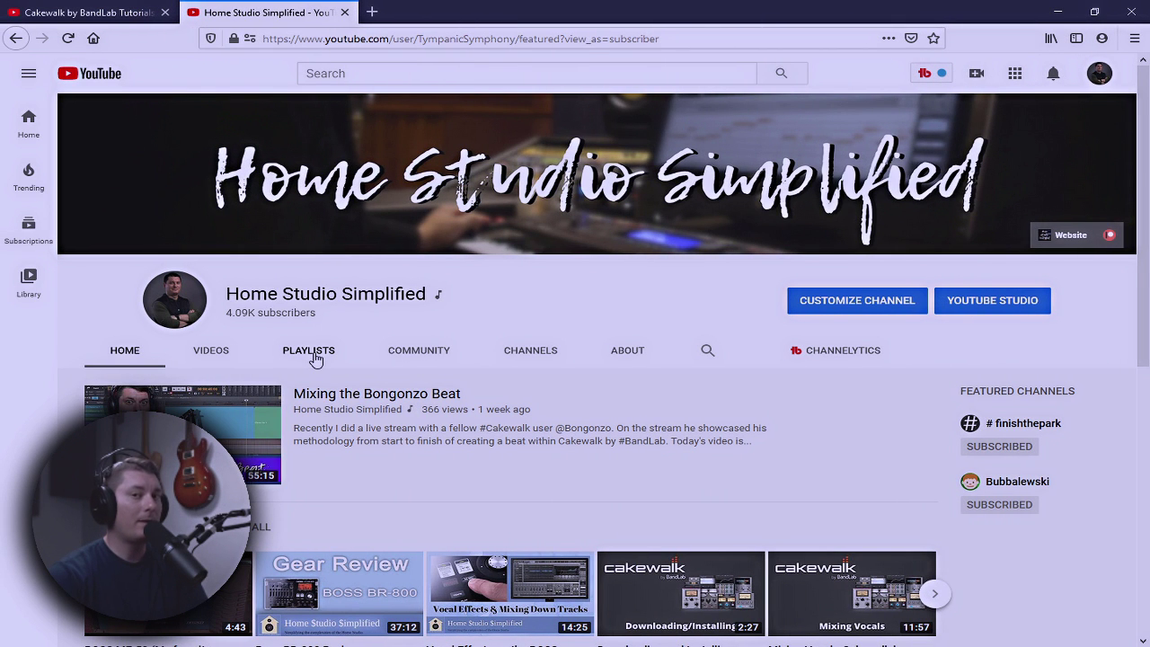
- View the channel's PLAYLISTS page, then switch back to the Cakewalk tutorial playlist tab
{"action": "left_click", "coordinate": [314, 352]}
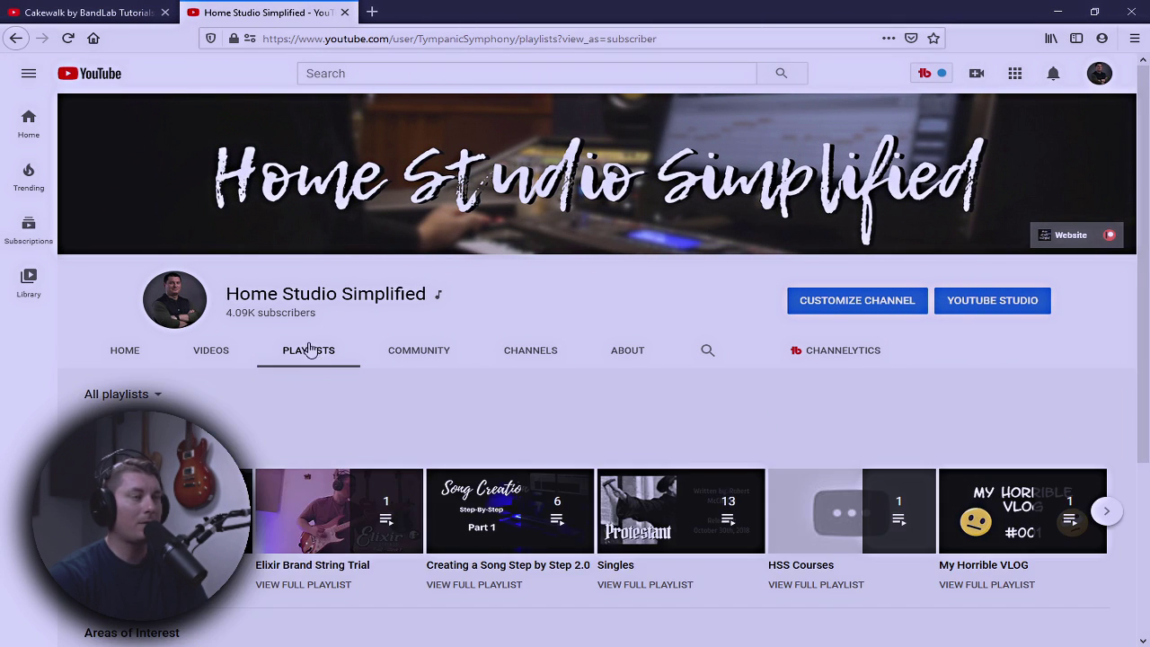
{"action": "left_click", "coordinate": [61, 13]}
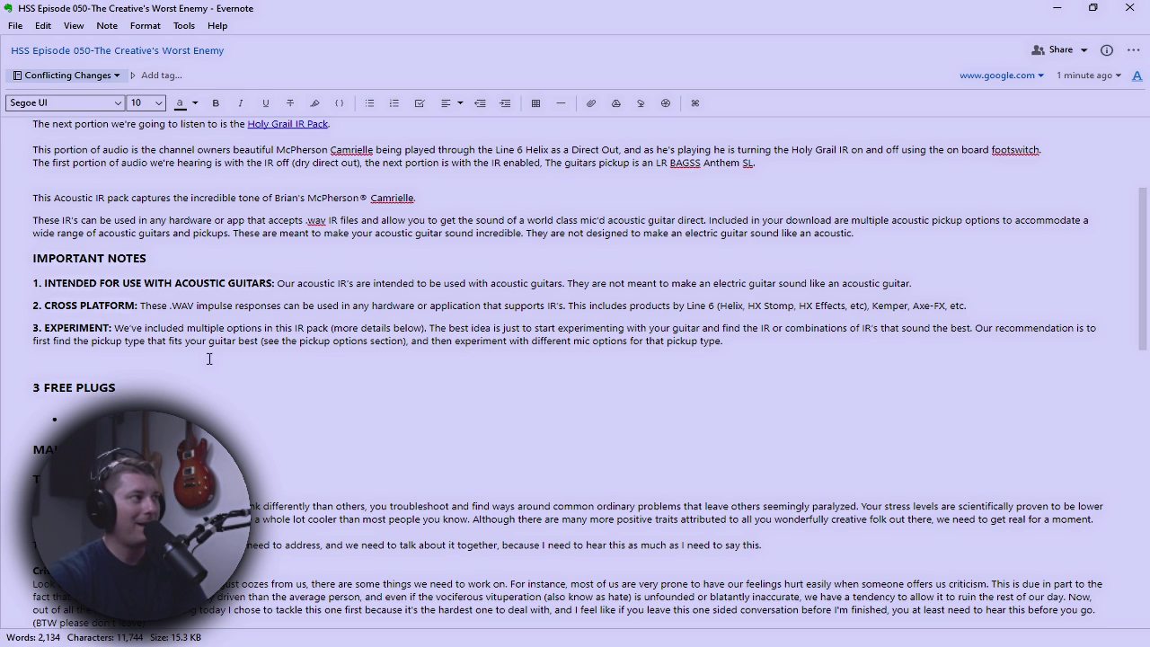
- Scroll down through the HSS Episode 050 show notes in Evernote
{"action": "scroll", "coordinate": [328, 348], "scroll_direction": "down", "scroll_amount": 5}
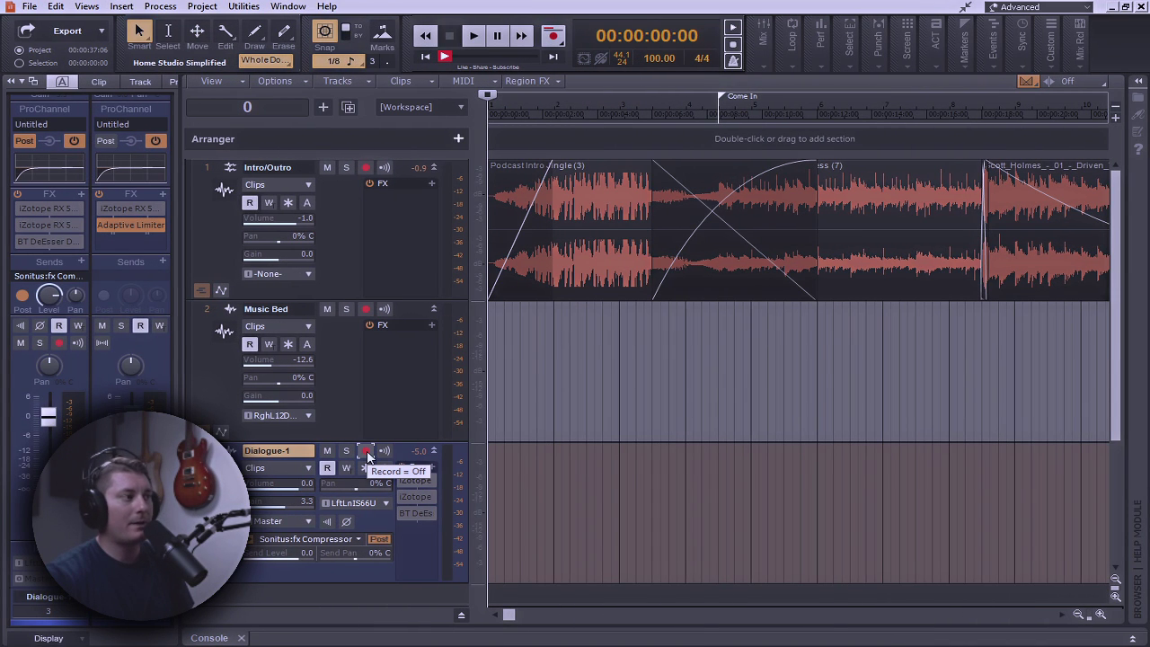
- Record-arm the Dialogue-1 track in the Cakewalk podcast project
{"action": "left_click", "coordinate": [366, 452]}
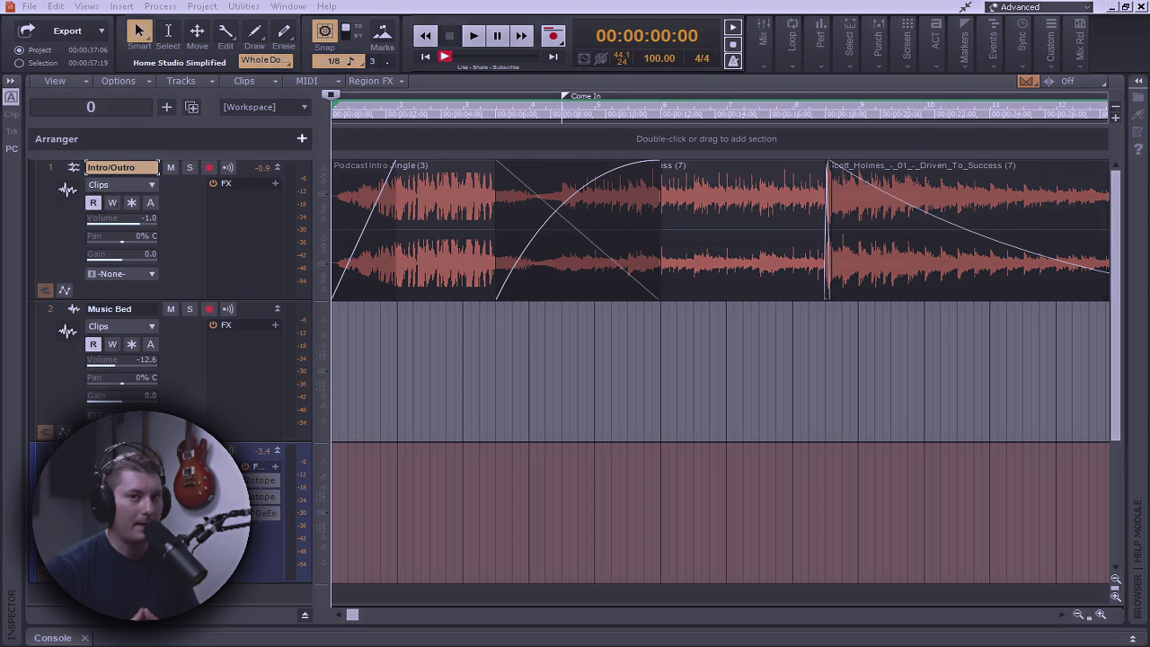
- Start recording on Dialogue-1 and bring the HSS Episode 050 Evernote notes to the front
{"action": "key", "text": "space"}
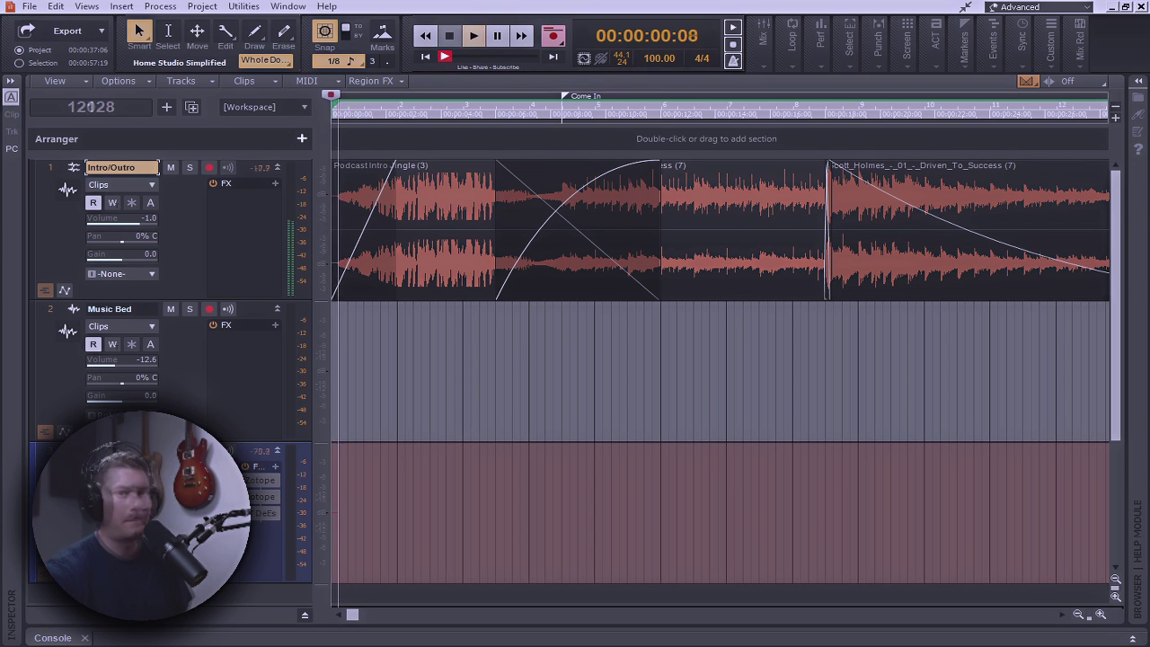
{"action": "key", "text": "alt+Tab"}
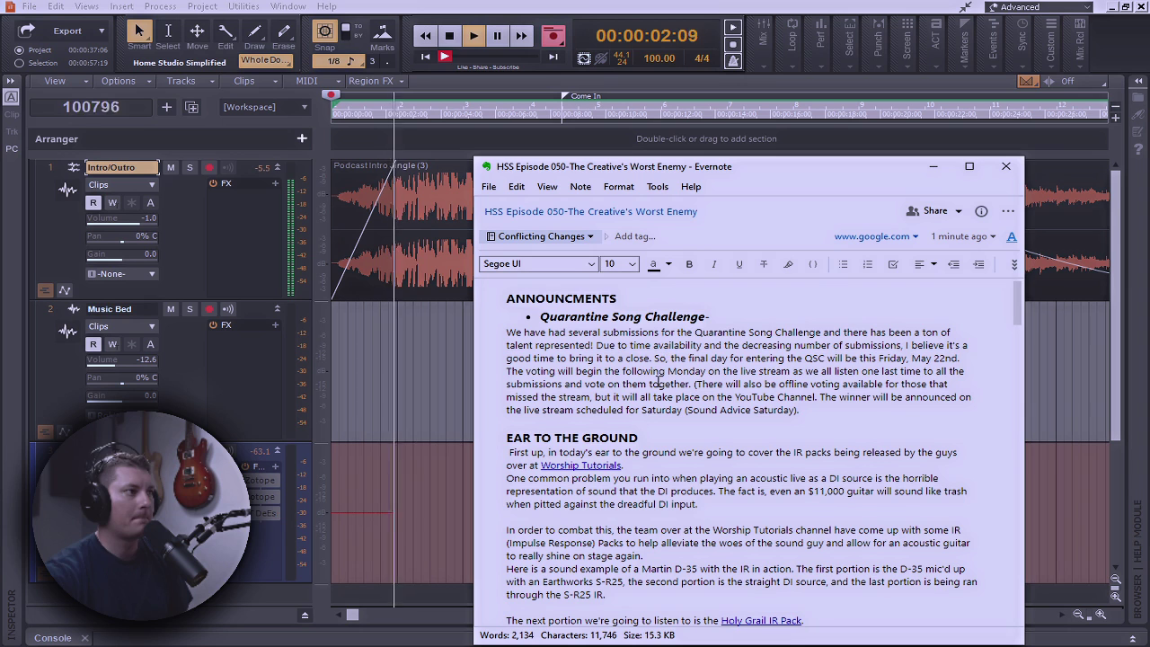